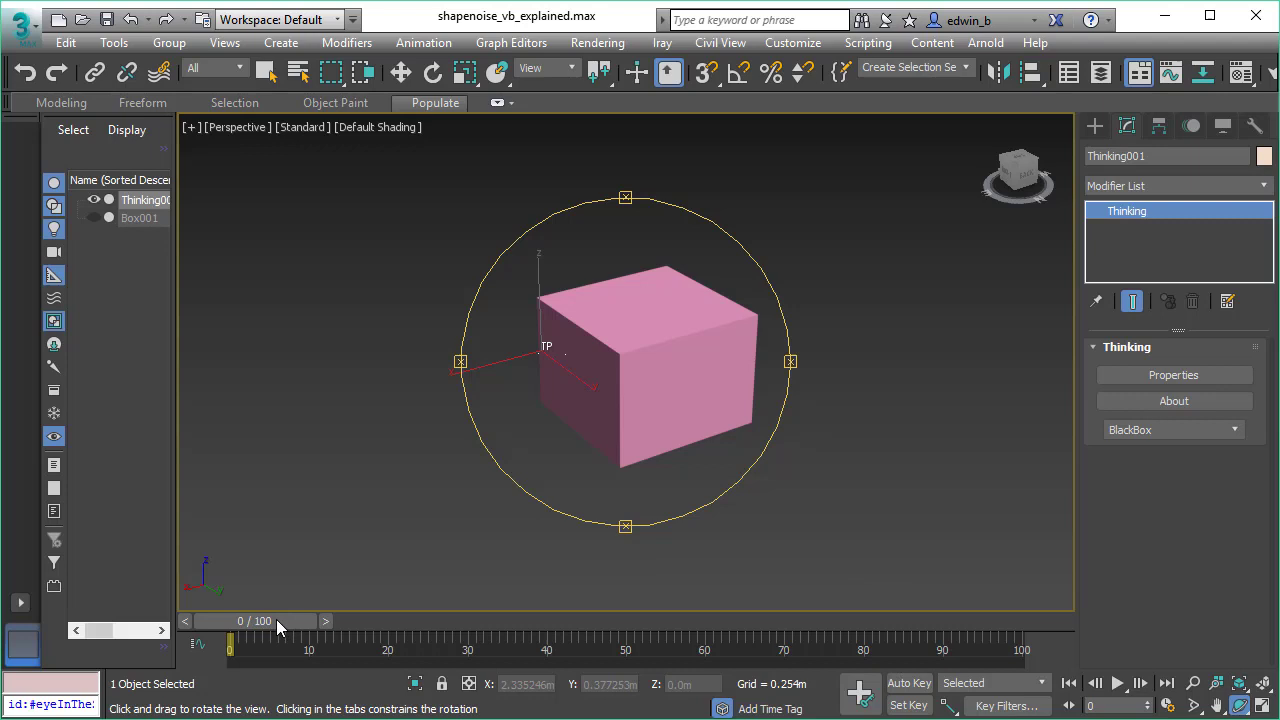
- Move the animation to frame 3 and inspect the fractured box pieces from several angles
drag(276, 619, 297, 615)
key(ctrl+r)
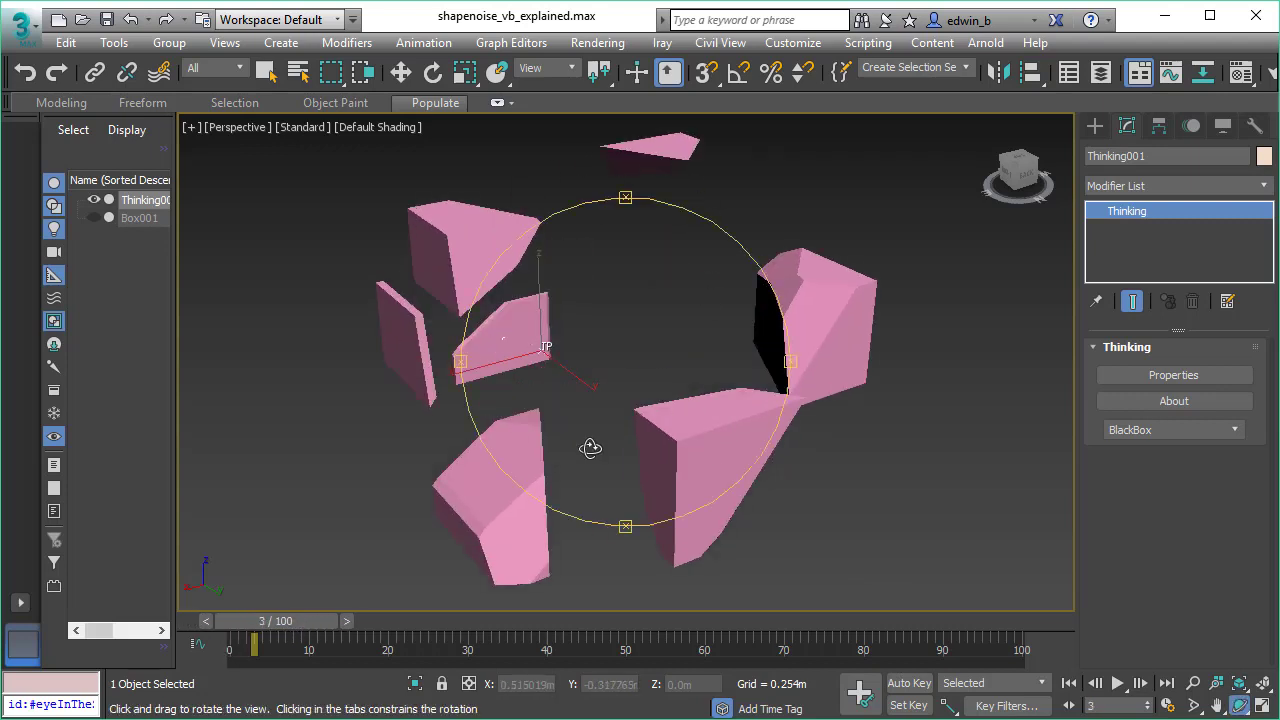
drag(680, 377, 697, 409)
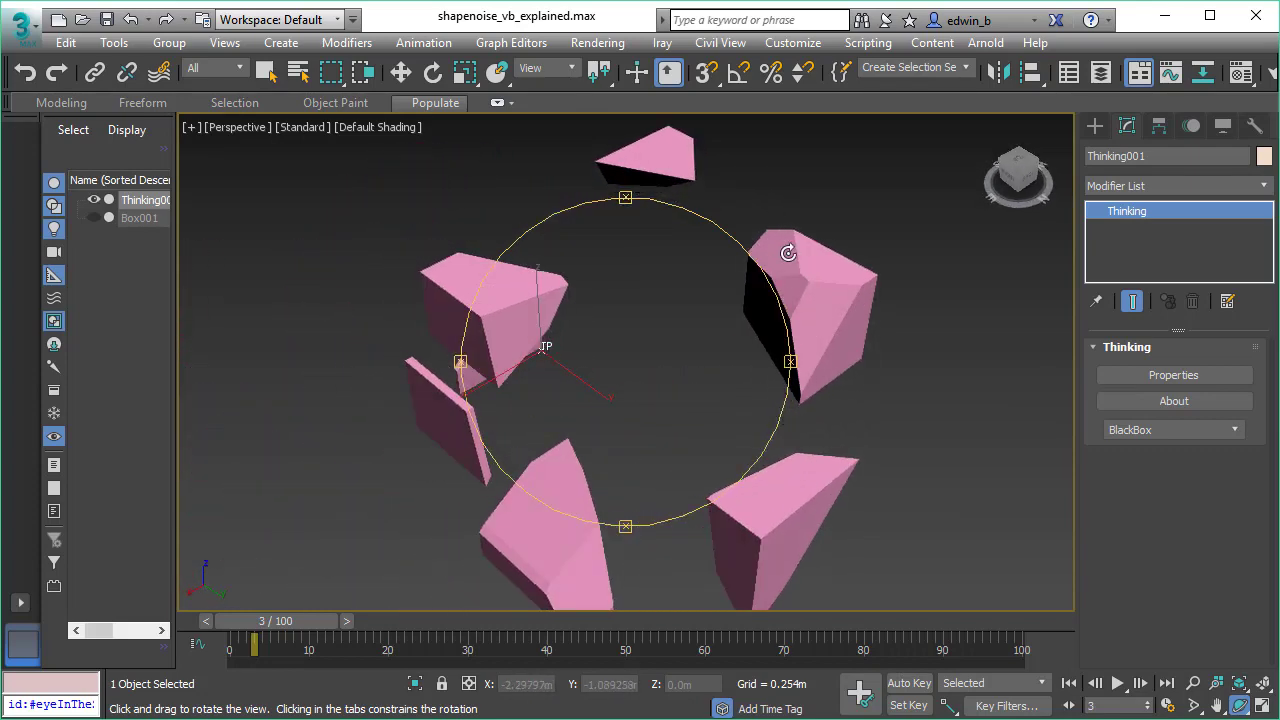
drag(615, 368, 586, 349)
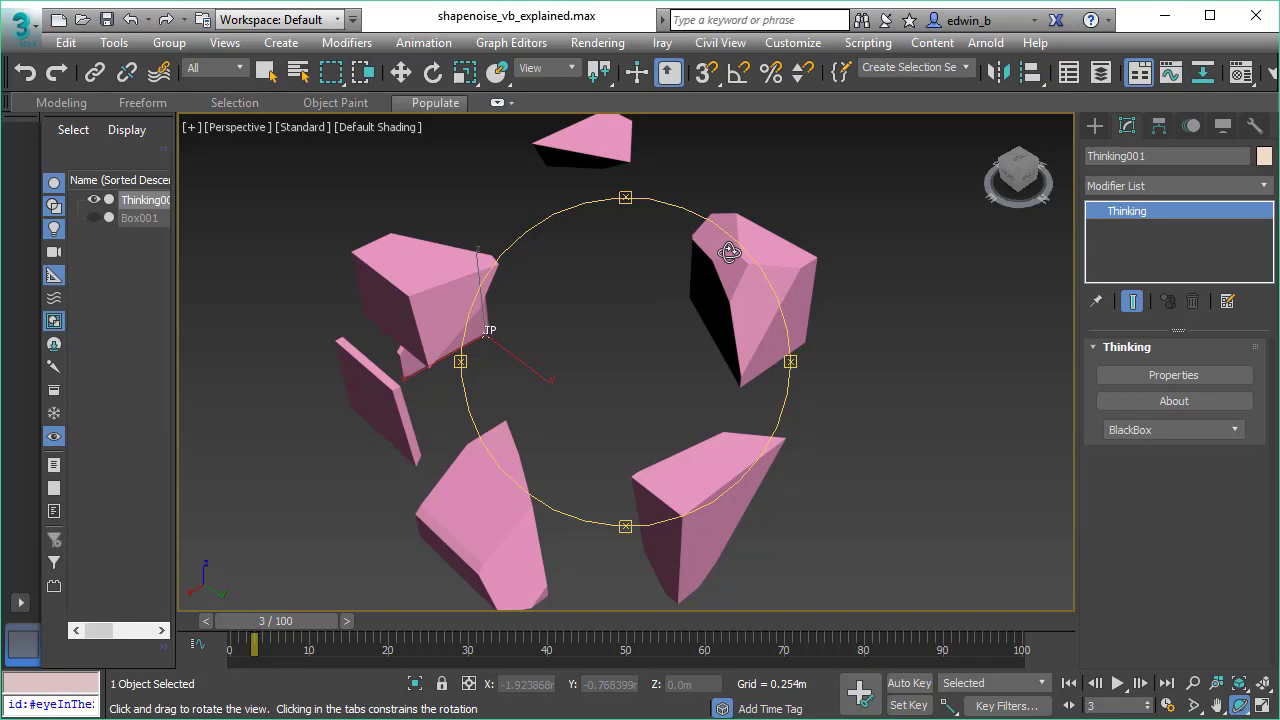
drag(711, 336, 723, 240)
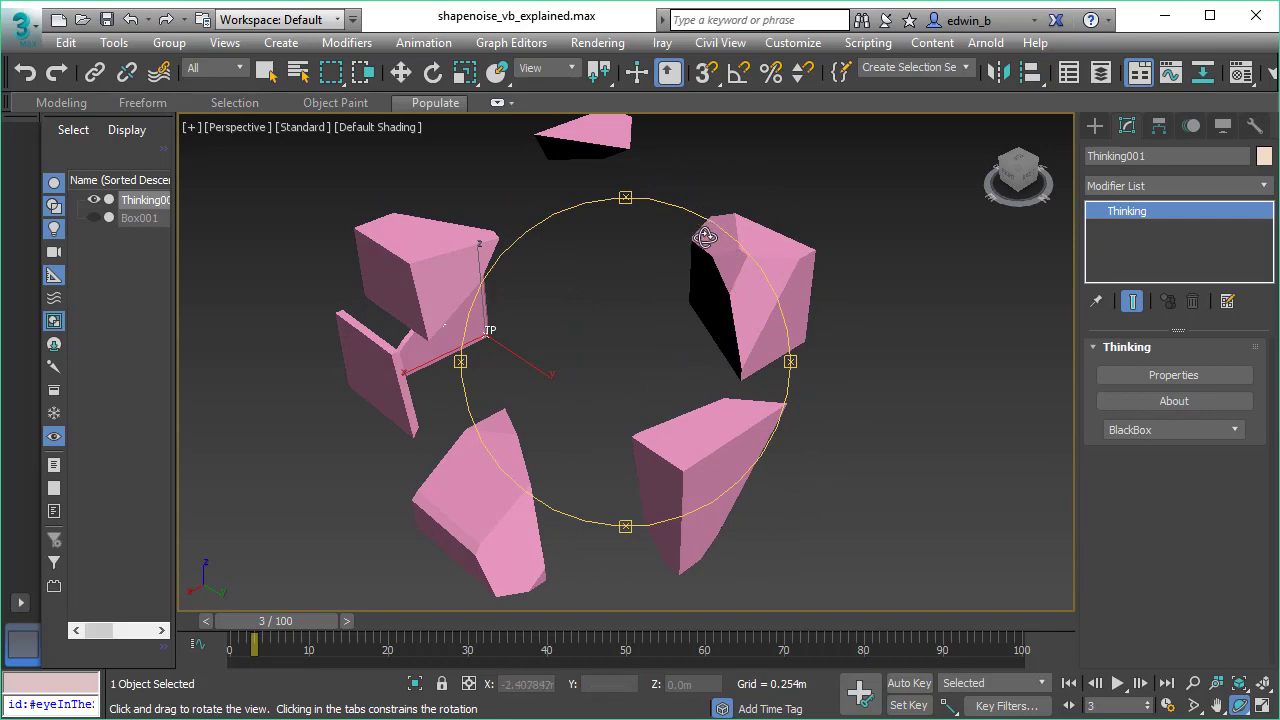
drag(611, 314, 615, 314)
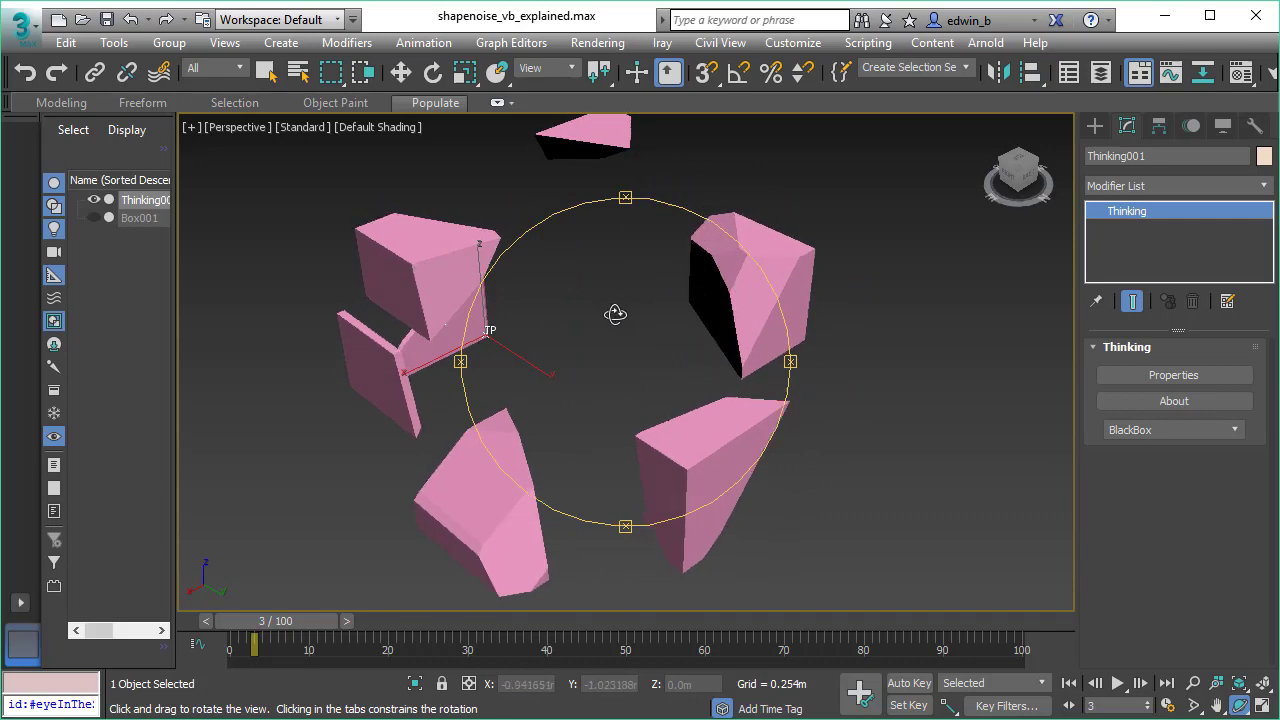
- Display the fractured pieces in wireframe and examine their mesh structure
key(F3)
mouse_move(728, 276)
mouse_down()
mouse_move(757, 283)
mouse_move(719, 280)
mouse_up()
drag(634, 289, 686, 291)
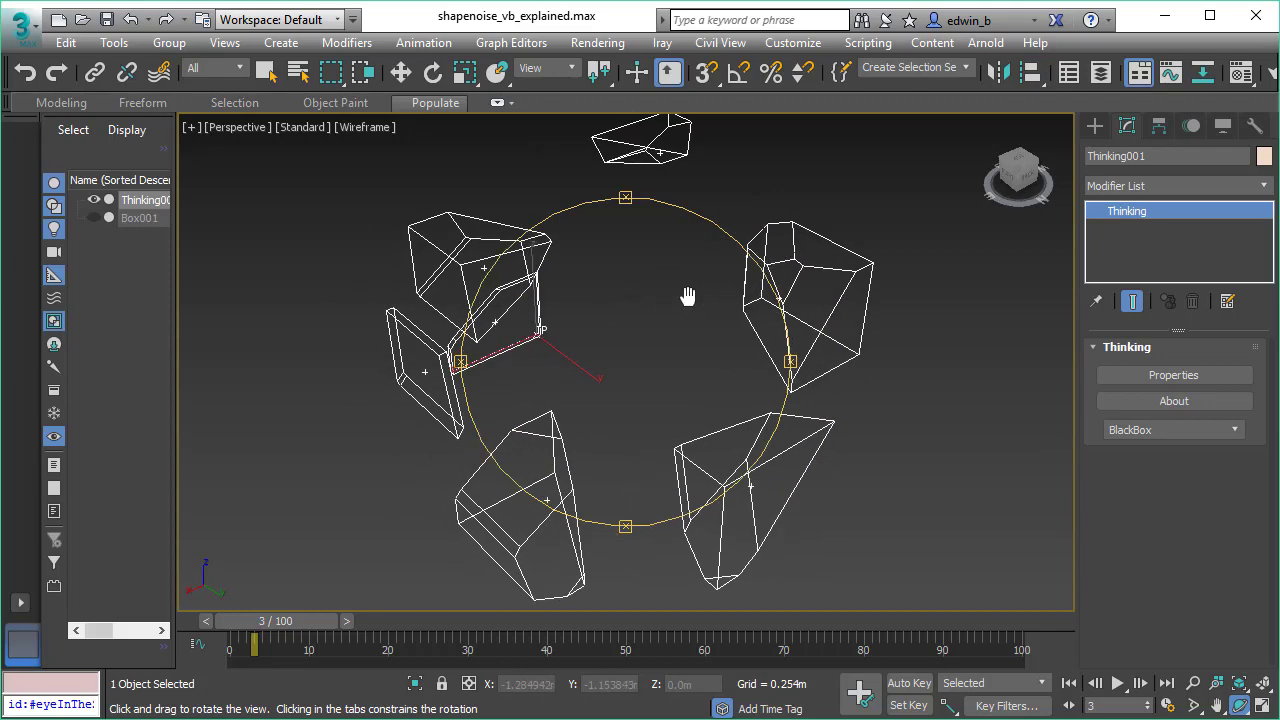
- Open the Thinking001 particle setup and review the settings of the ObjToParticle, VolumeBreak and ShapeNoise operators
click(1143, 379)
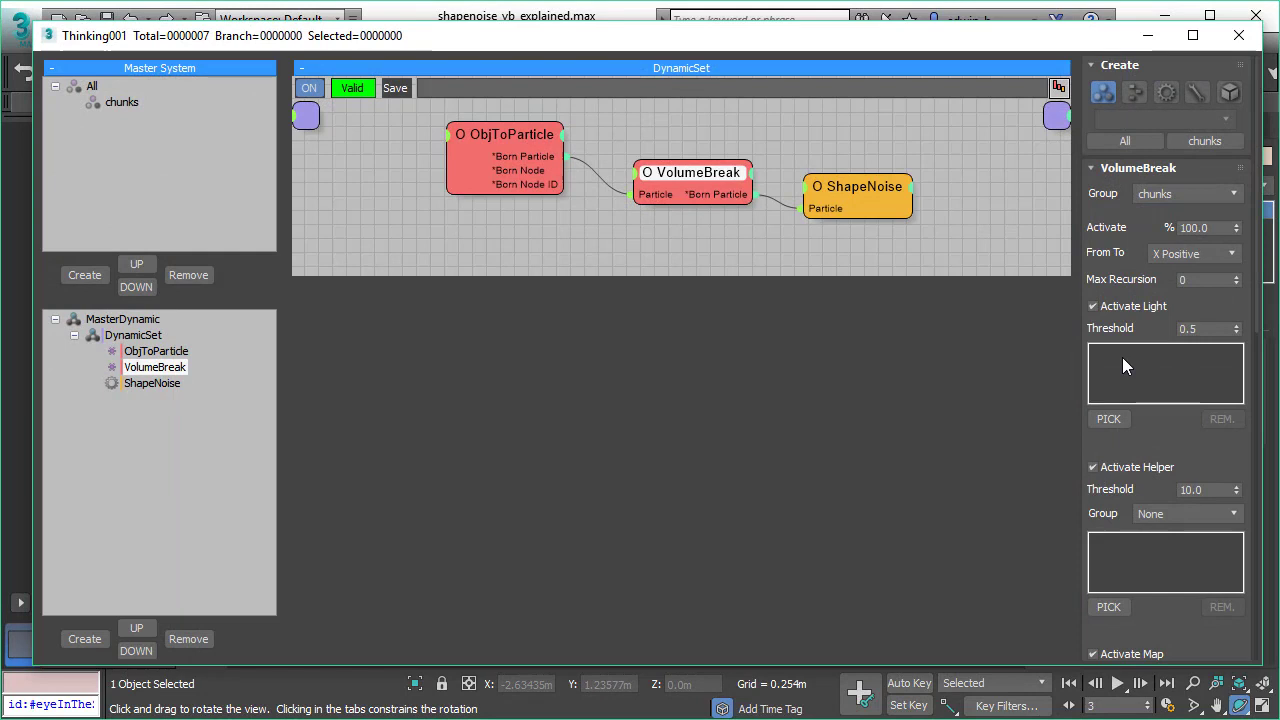
click(486, 132)
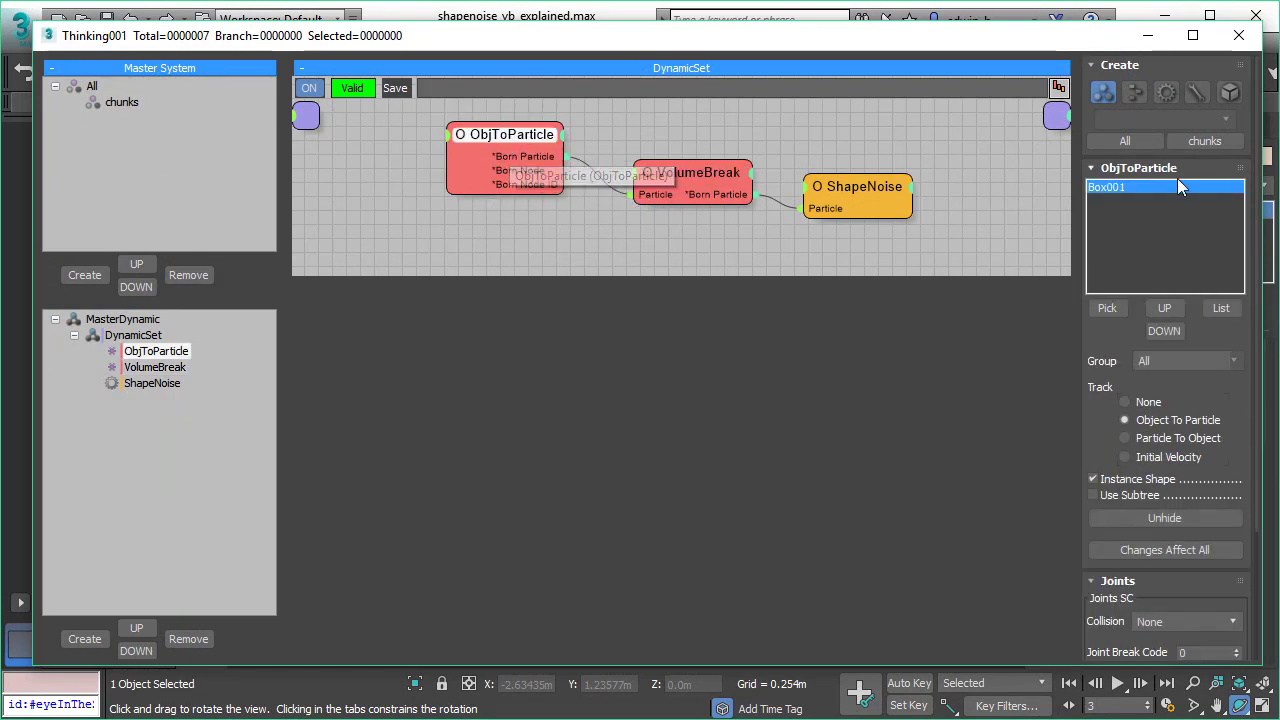
click(706, 172)
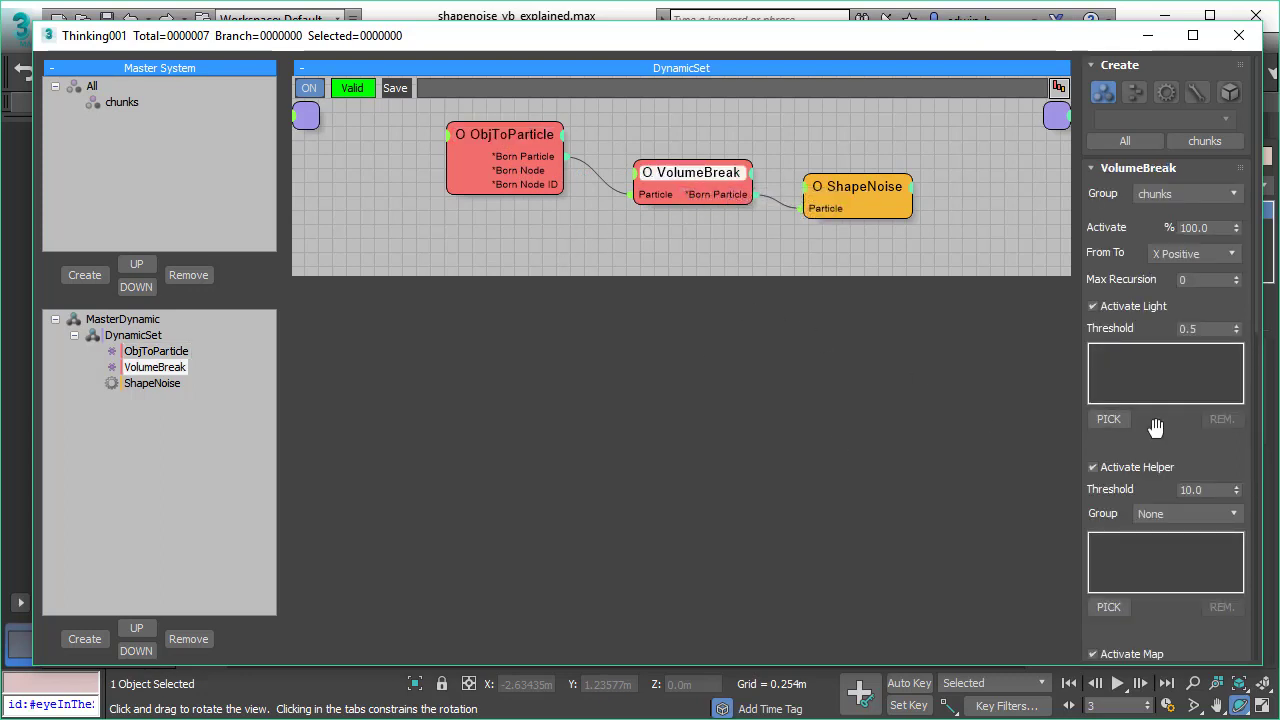
scroll(1160, 430, down, 5)
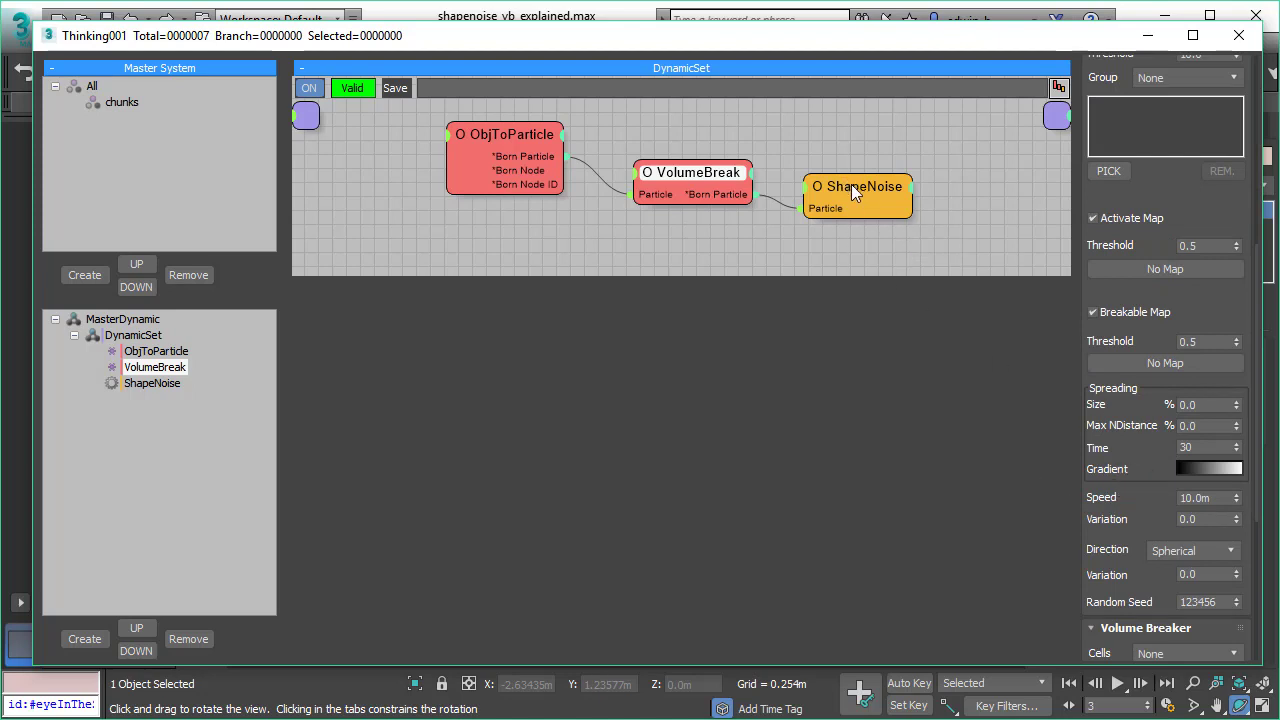
click(851, 186)
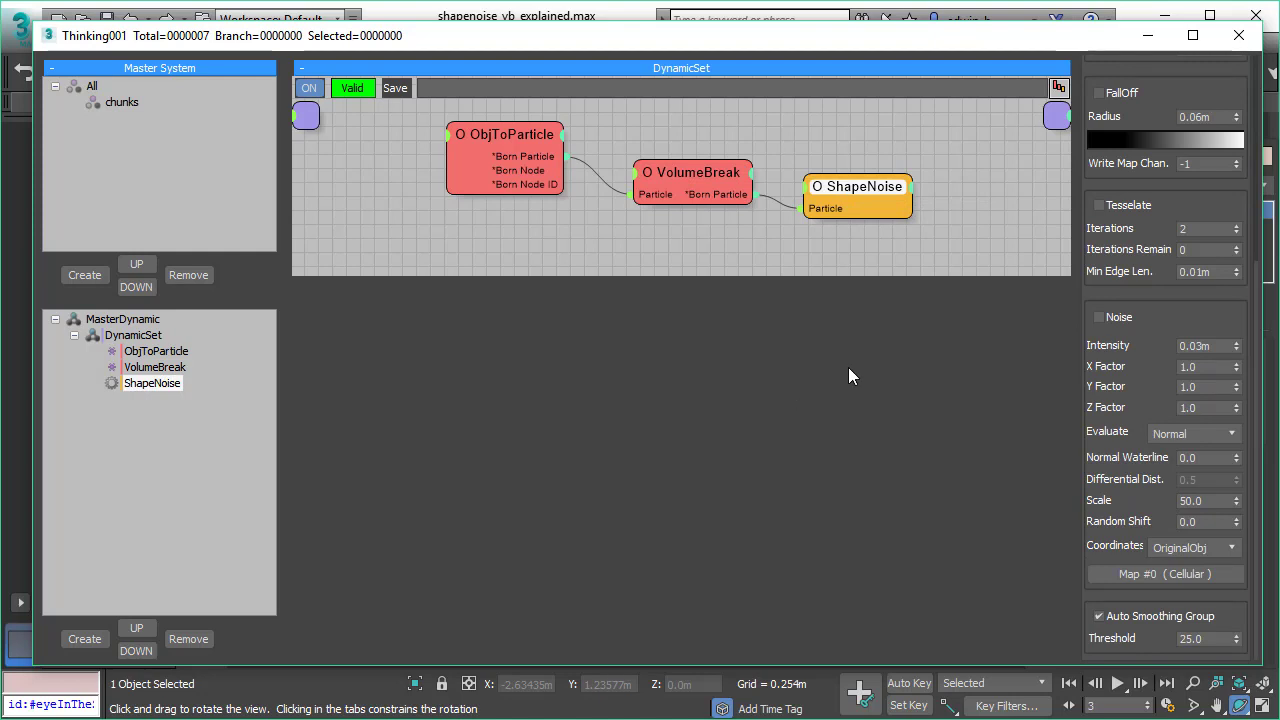
drag(1160, 284, 1164, 564)
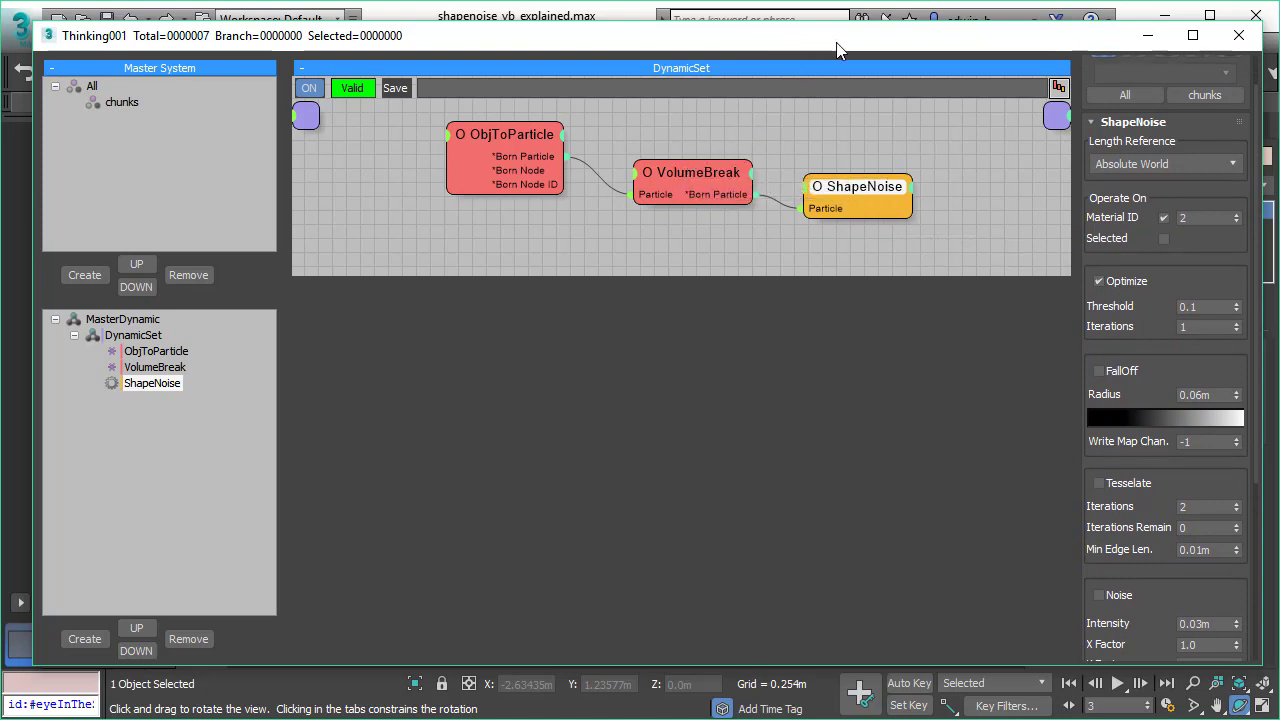
- Uncover the viewport by moving the particle setup window aside, and enable Tesselate on the ShapeNoise operator
drag(849, 41, 0, 67)
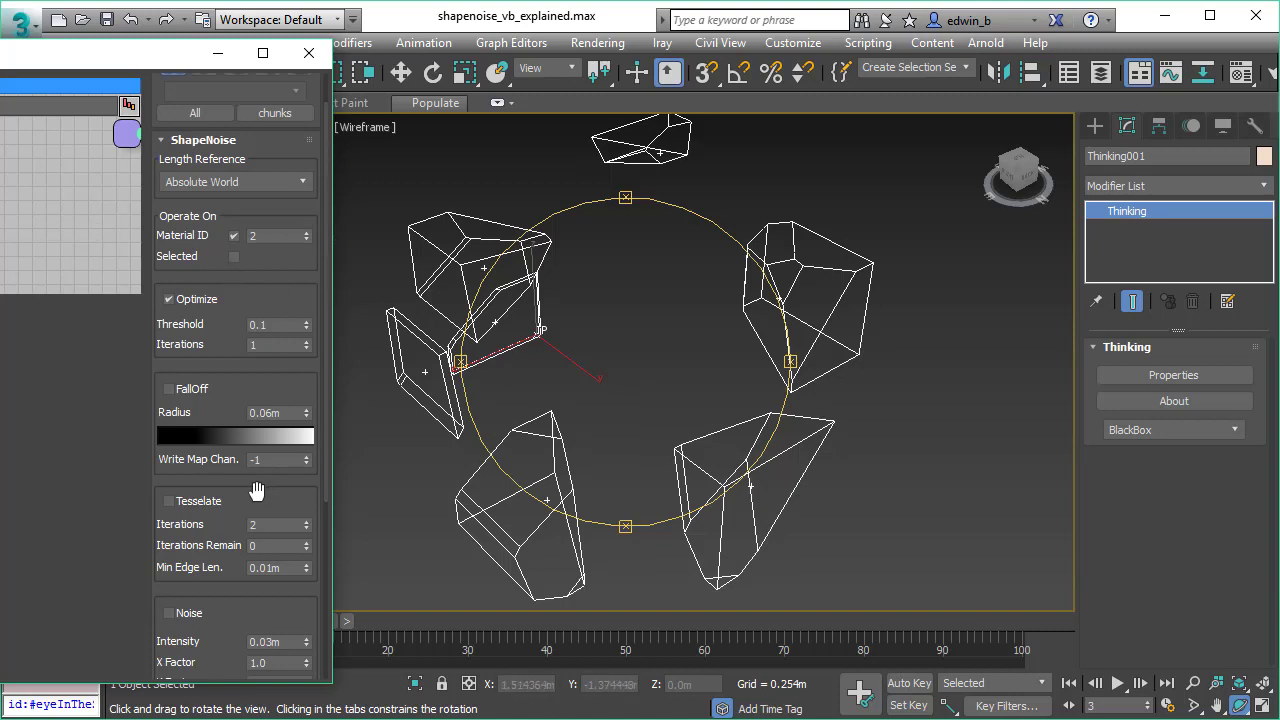
drag(255, 492, 257, 363)
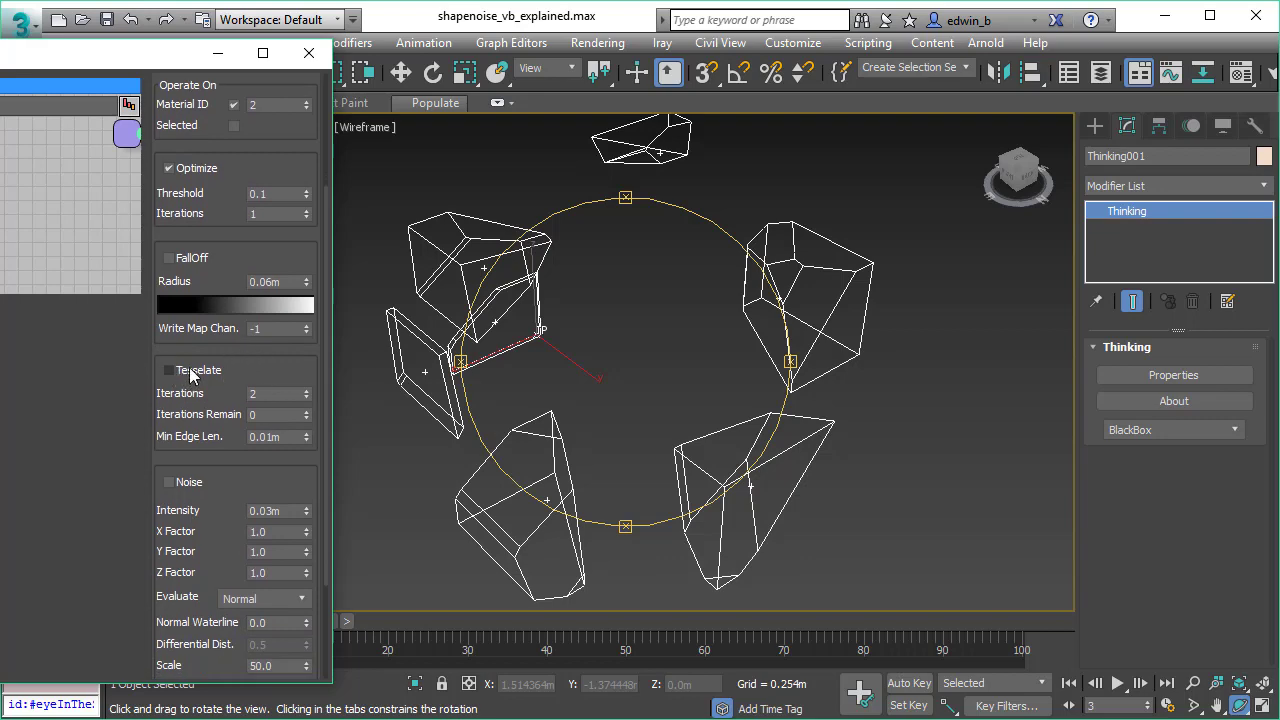
click(169, 370)
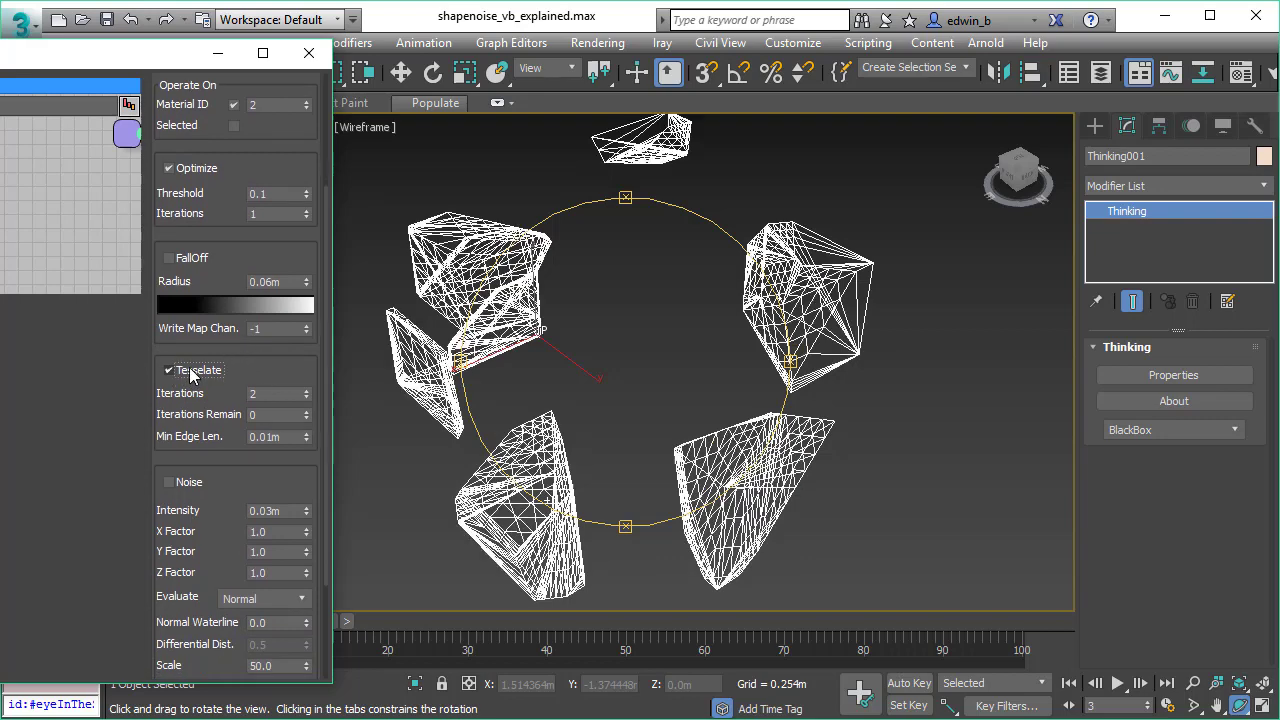
mouse_move(666, 280)
mouse_down()
mouse_move(634, 277)
mouse_move(630, 246)
mouse_move(697, 266)
mouse_move(634, 274)
mouse_move(671, 314)
mouse_move(666, 289)
mouse_up()
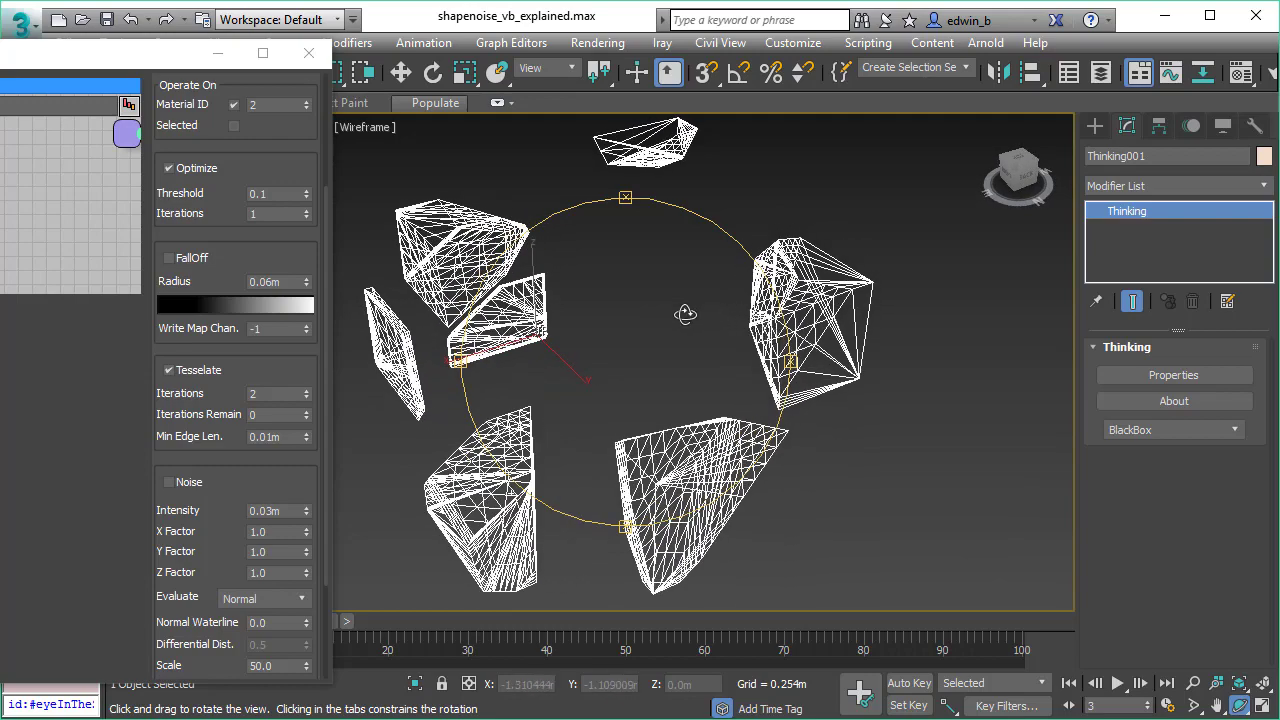
- Set the ShapeNoise tessellation Iterations to 4 and inspect the denser mesh on the pieces
click(273, 394)
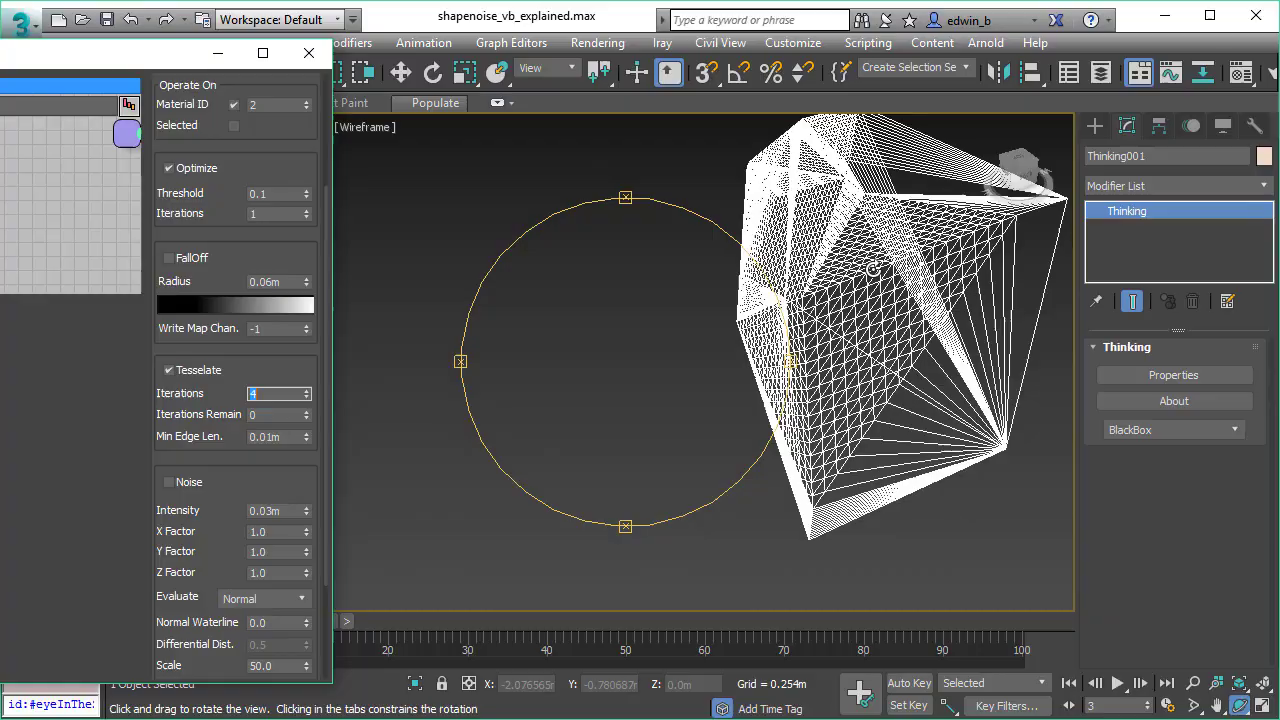
click(632, 330)
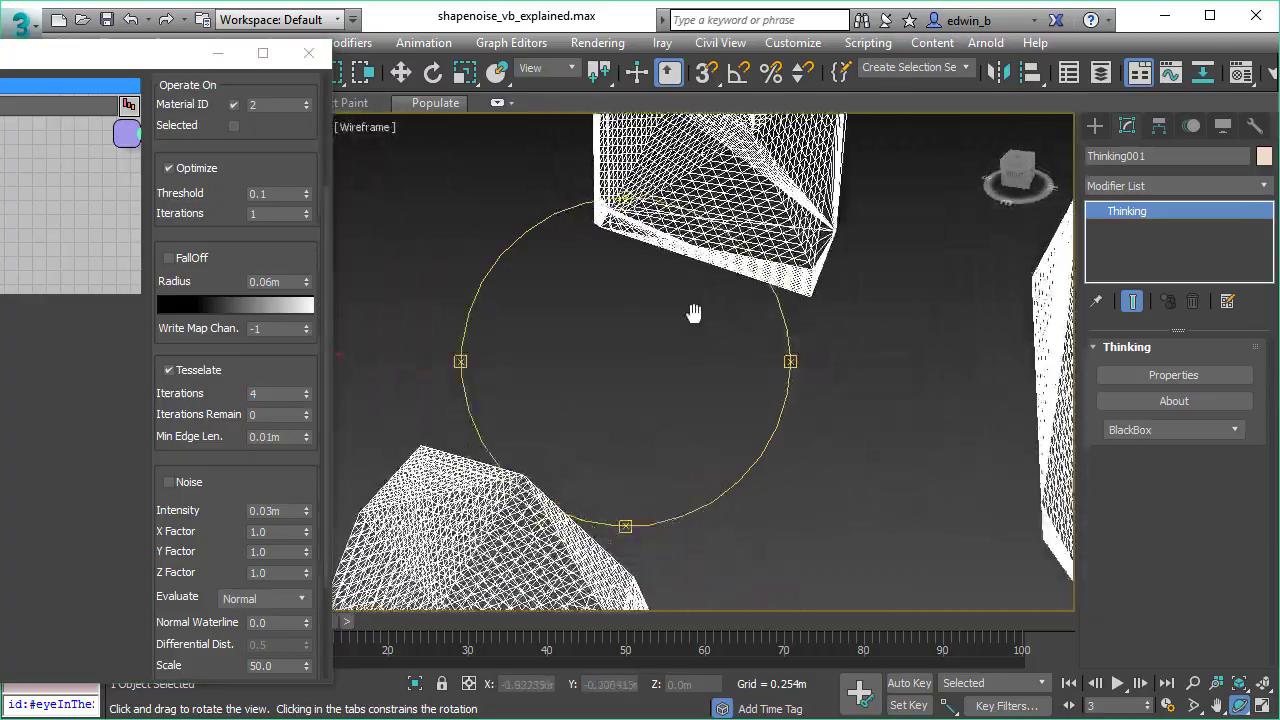
drag(626, 430, 668, 320)
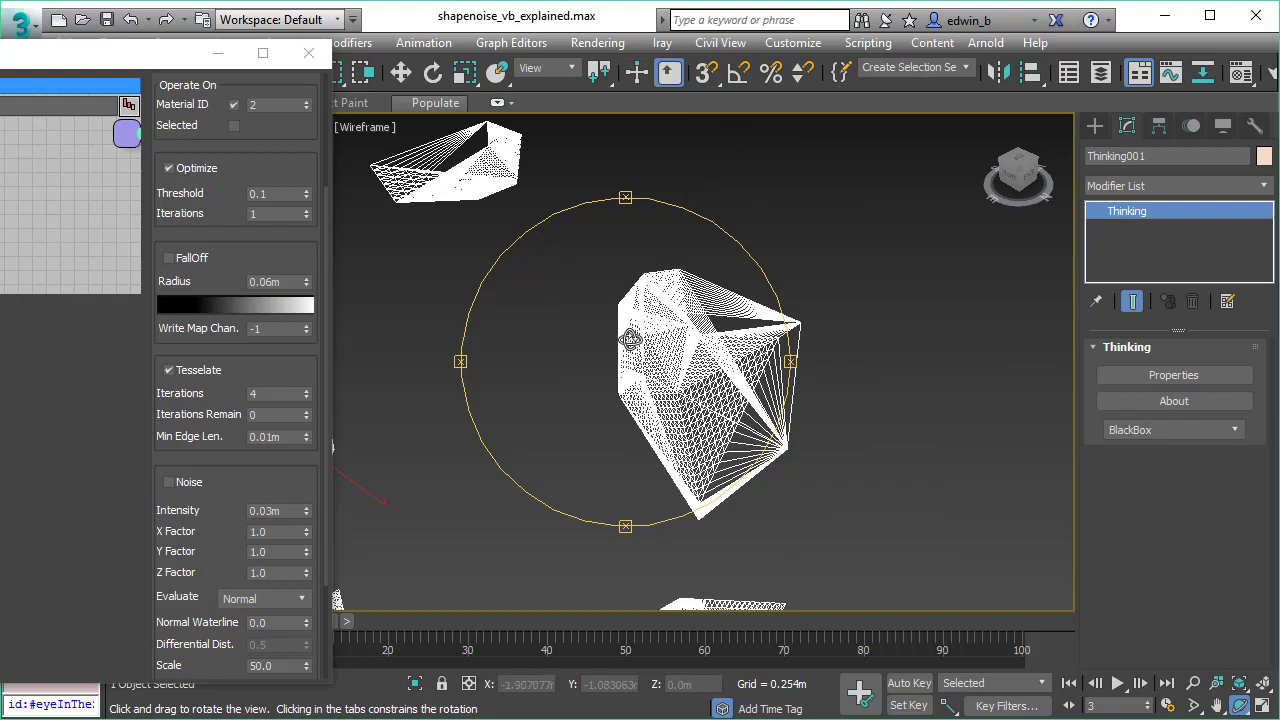
middle_drag(675, 318, 728, 272)
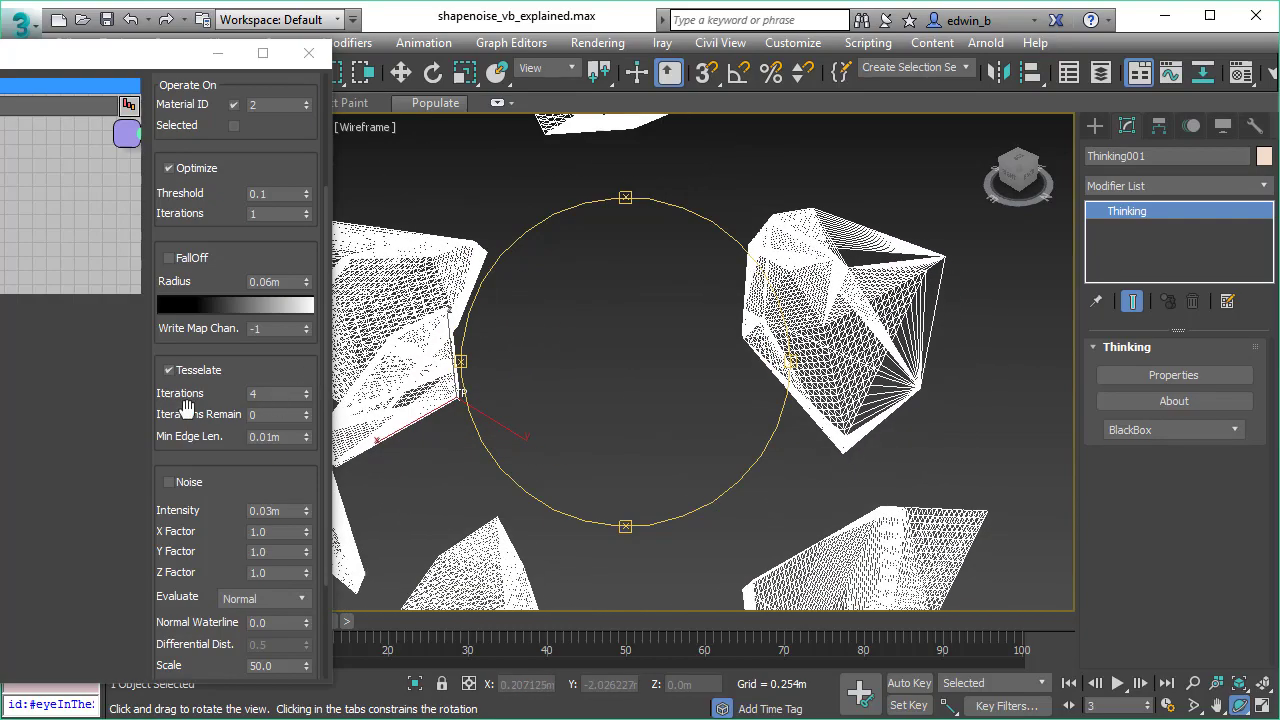
- Set the tessellation's Iterations Remain to 2 to subdivide the remaining faces
double_click(290, 414)
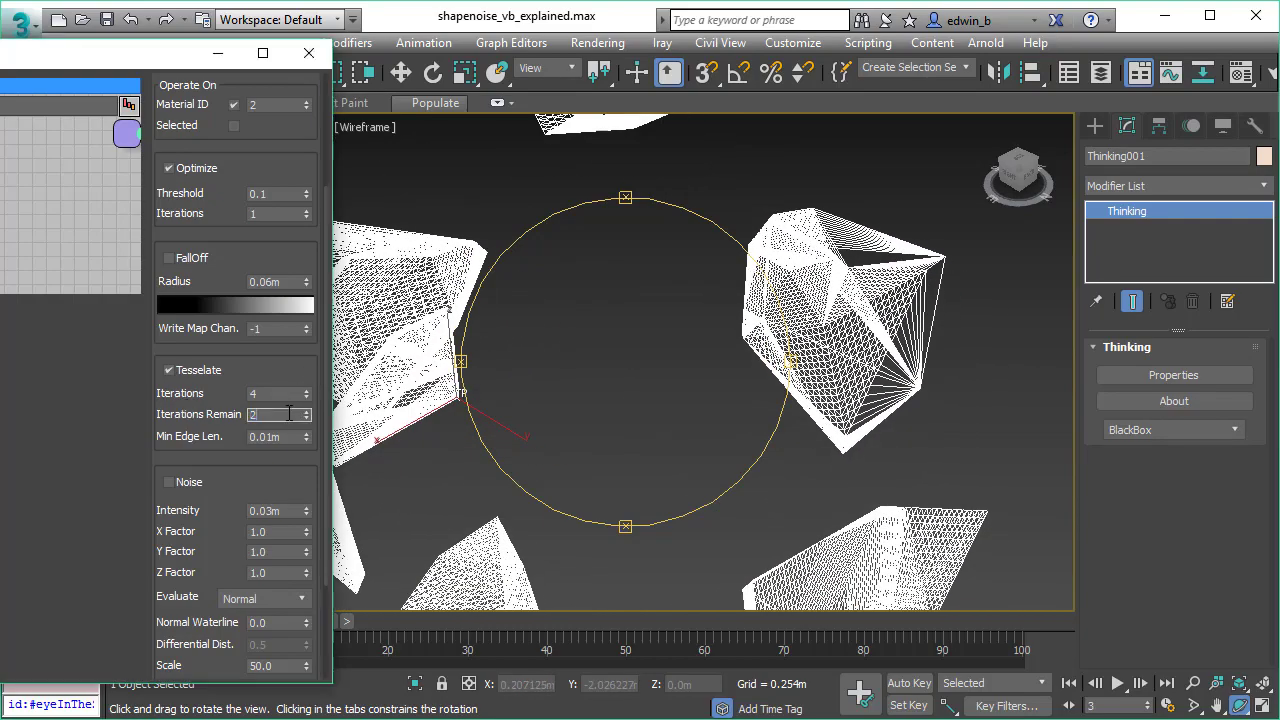
key(Return)
drag(730, 368, 635, 315)
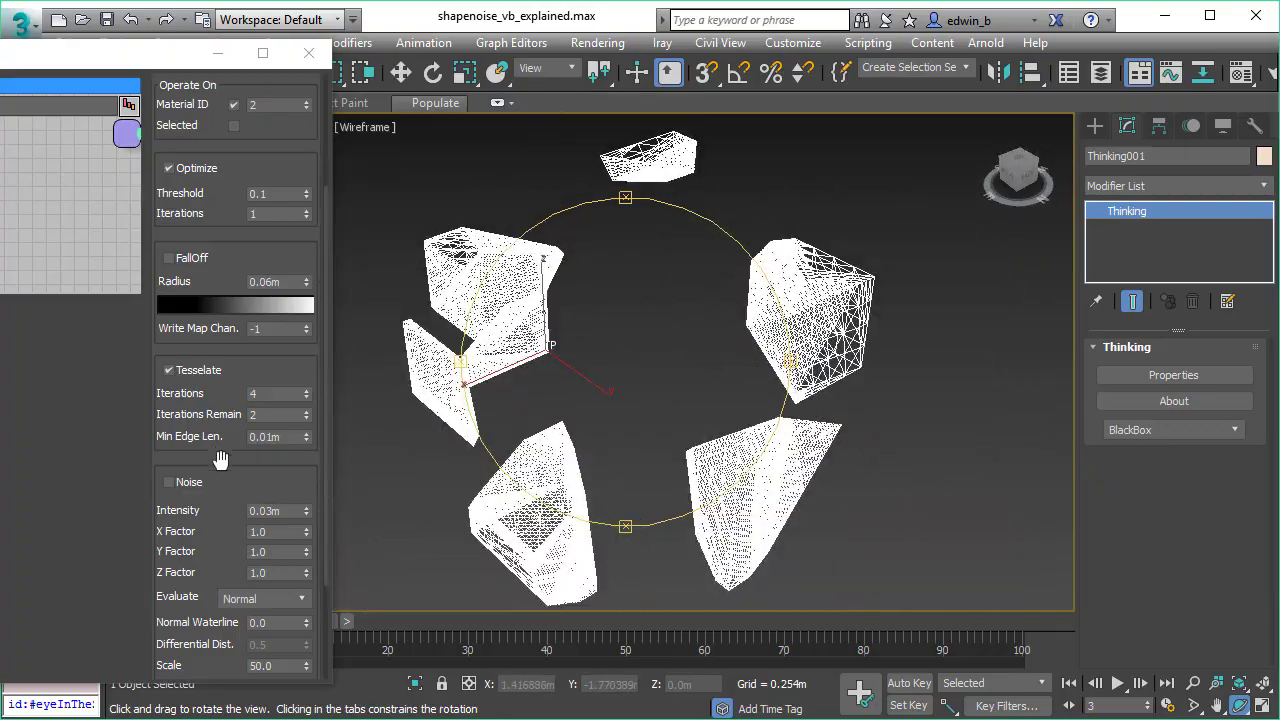
- Set the tessellation's Iterations Remain back to 0 and check the pieces' mesh from other angles
drag(279, 414, 186, 418)
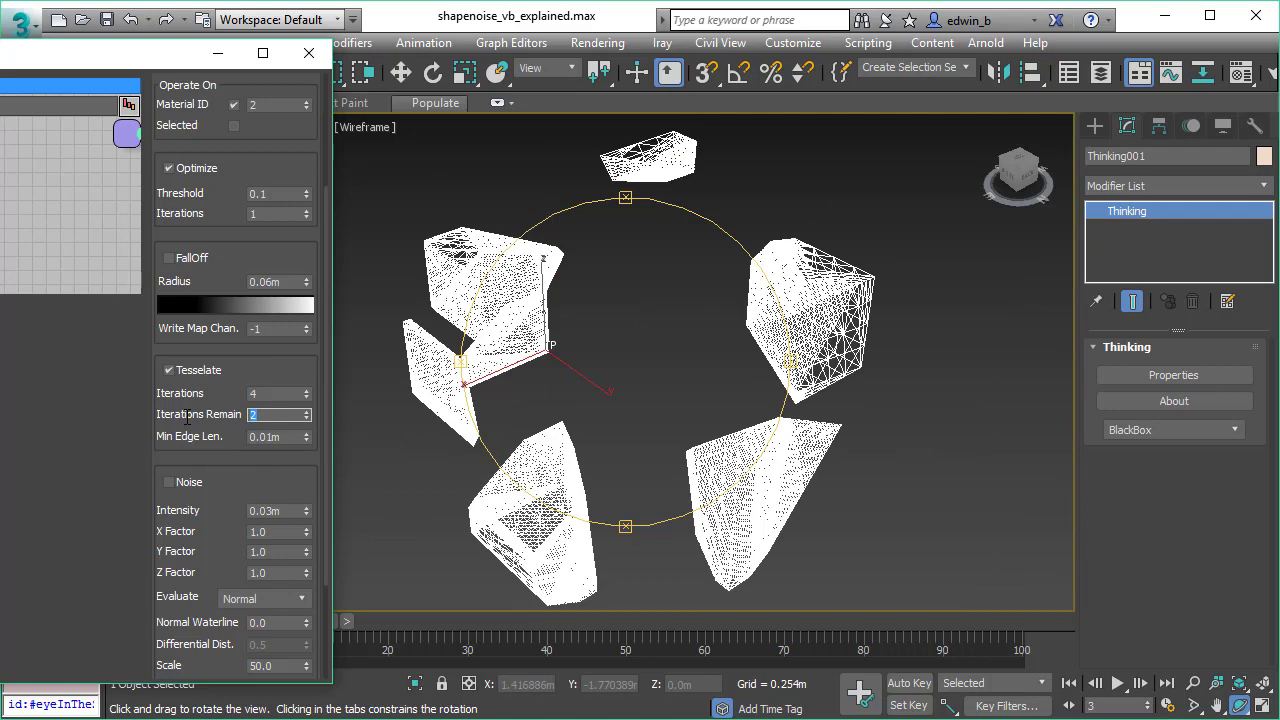
text(0)
key(Return)
drag(694, 371, 662, 356)
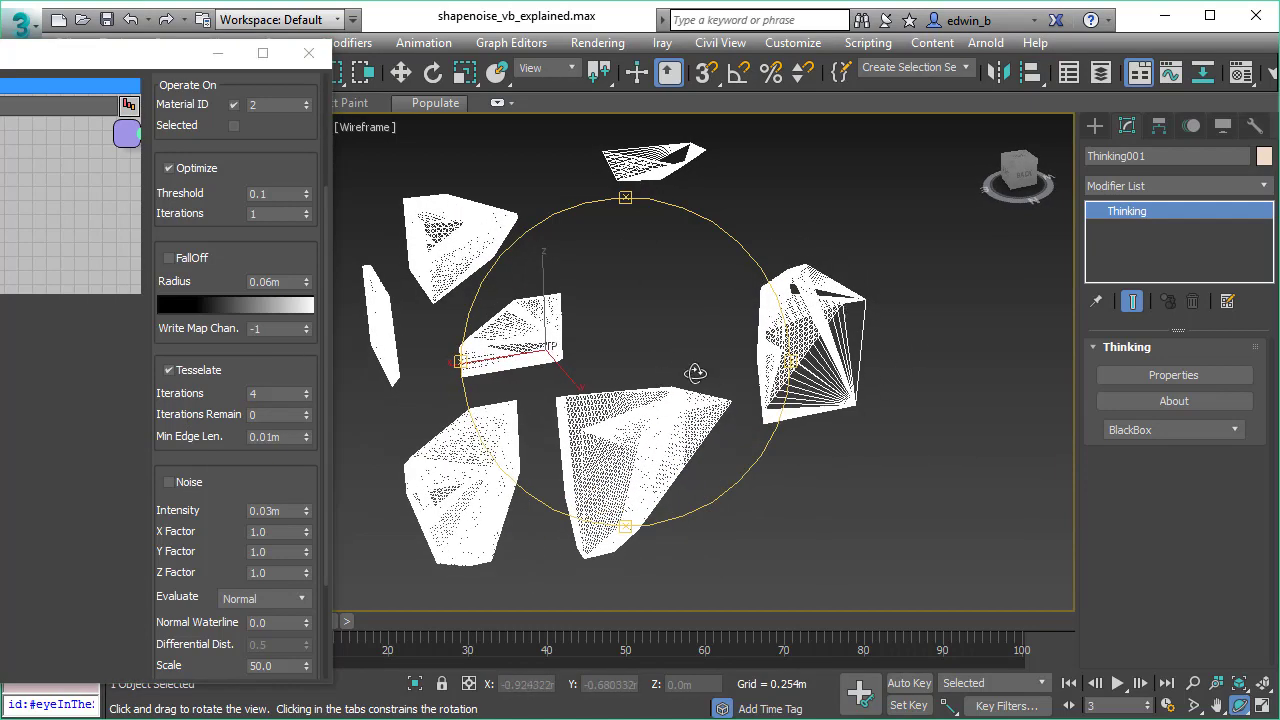
drag(594, 371, 640, 374)
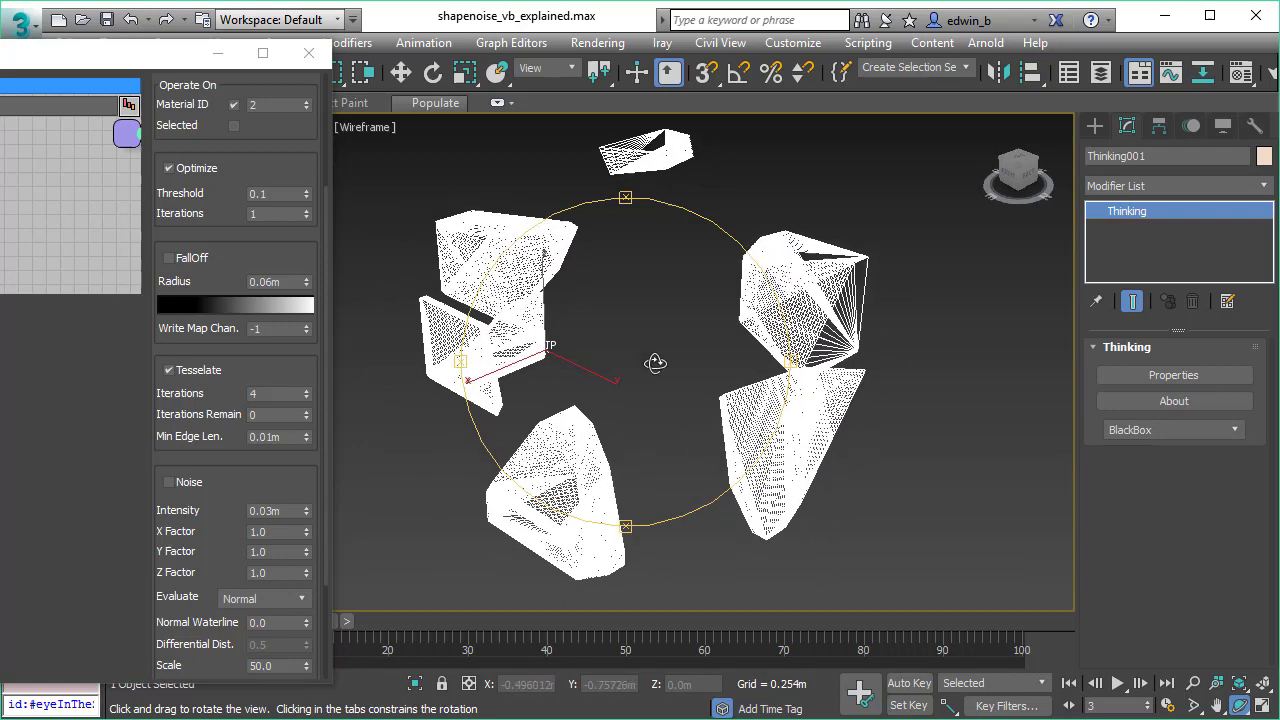
- Return the viewport to default shading, enable Noise on the ShapeNoise operator and inspect the pieces' broken faces
key(F3)
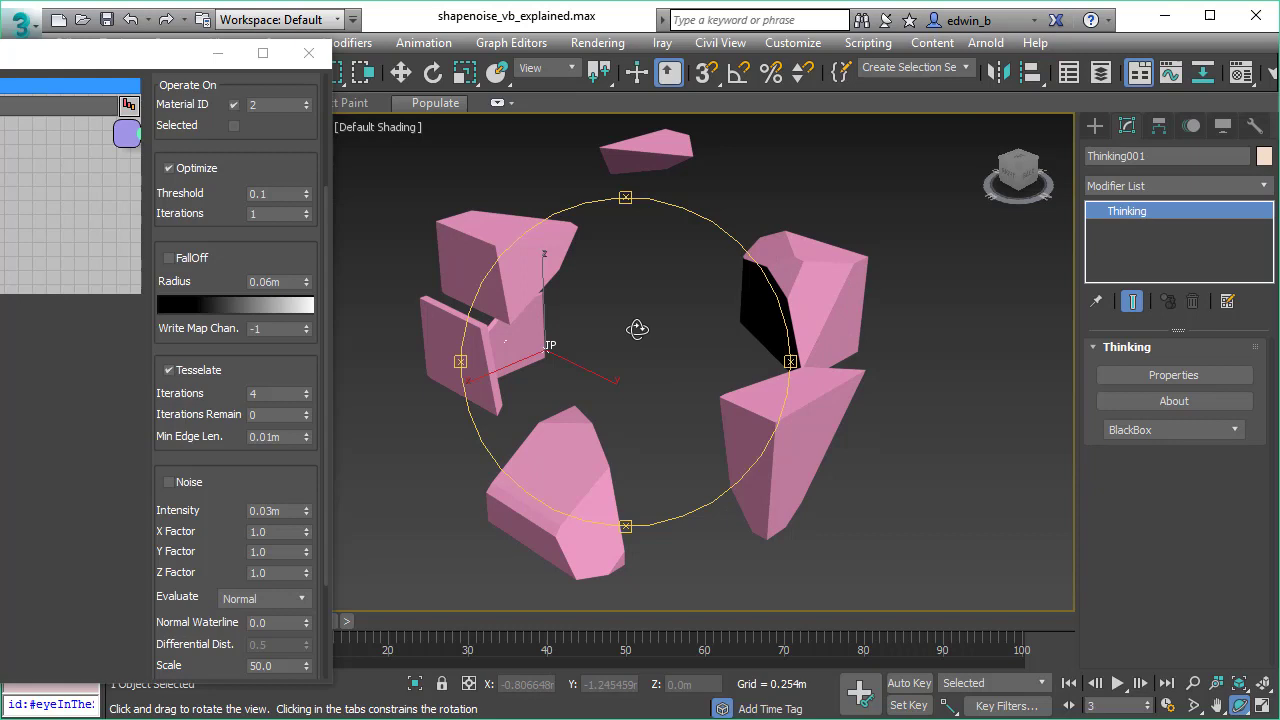
key(F3)
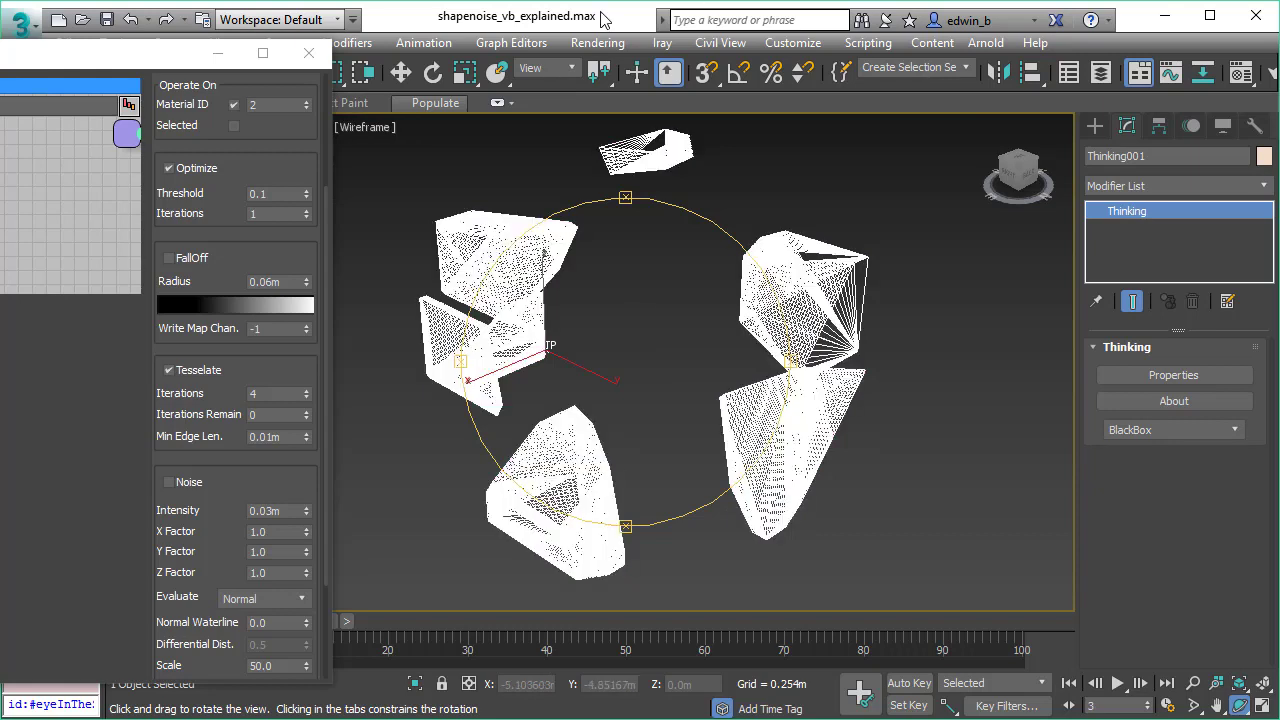
drag(266, 463, 257, 283)
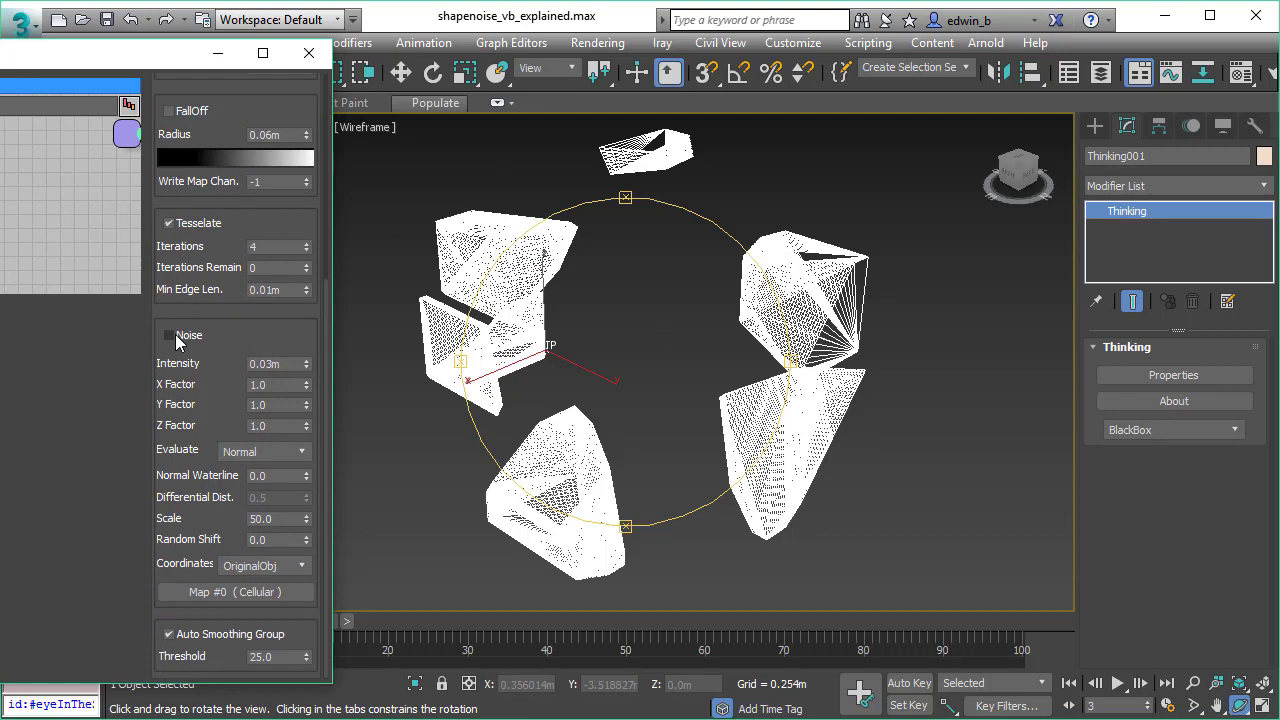
key(F3)
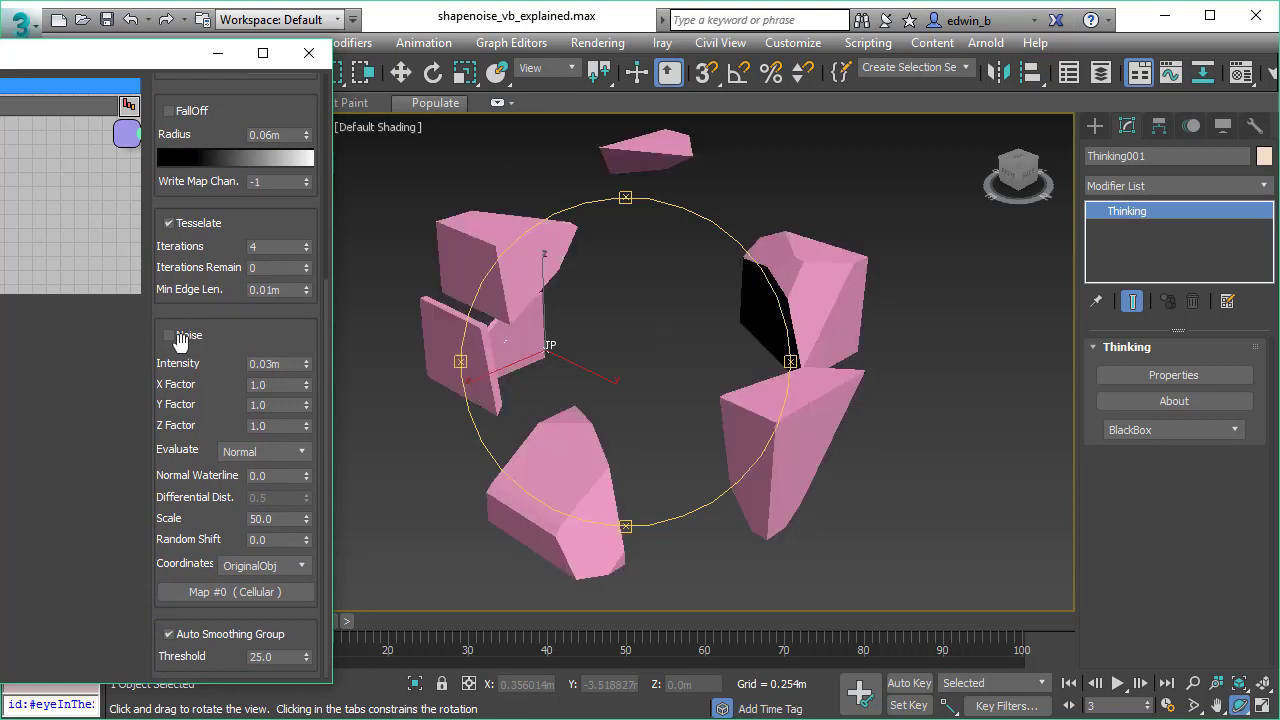
click(181, 335)
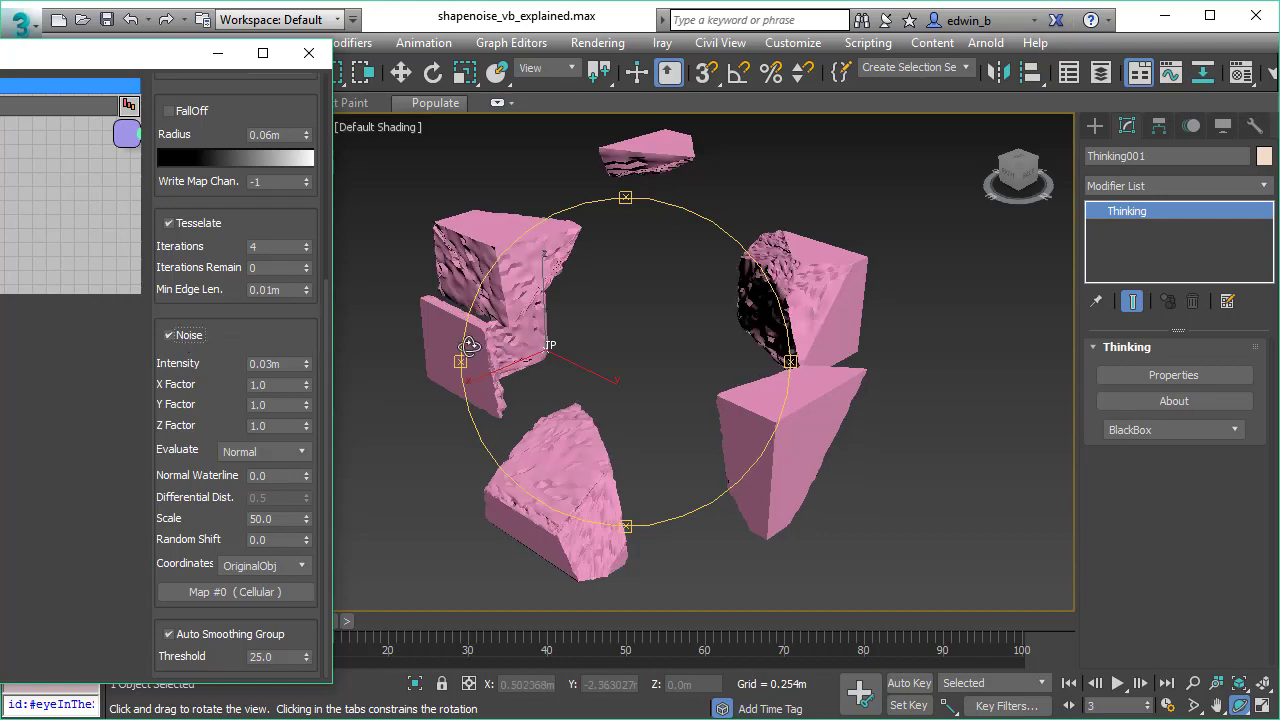
drag(607, 332, 554, 344)
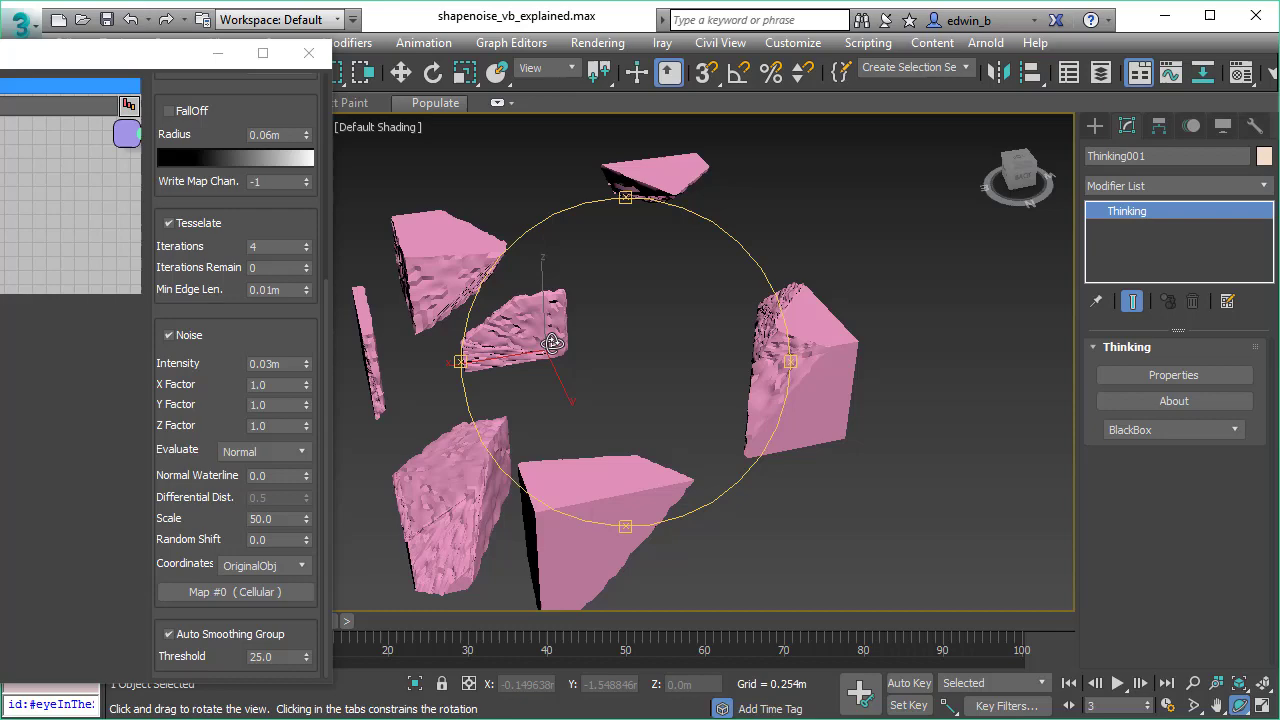
drag(564, 299, 651, 286)
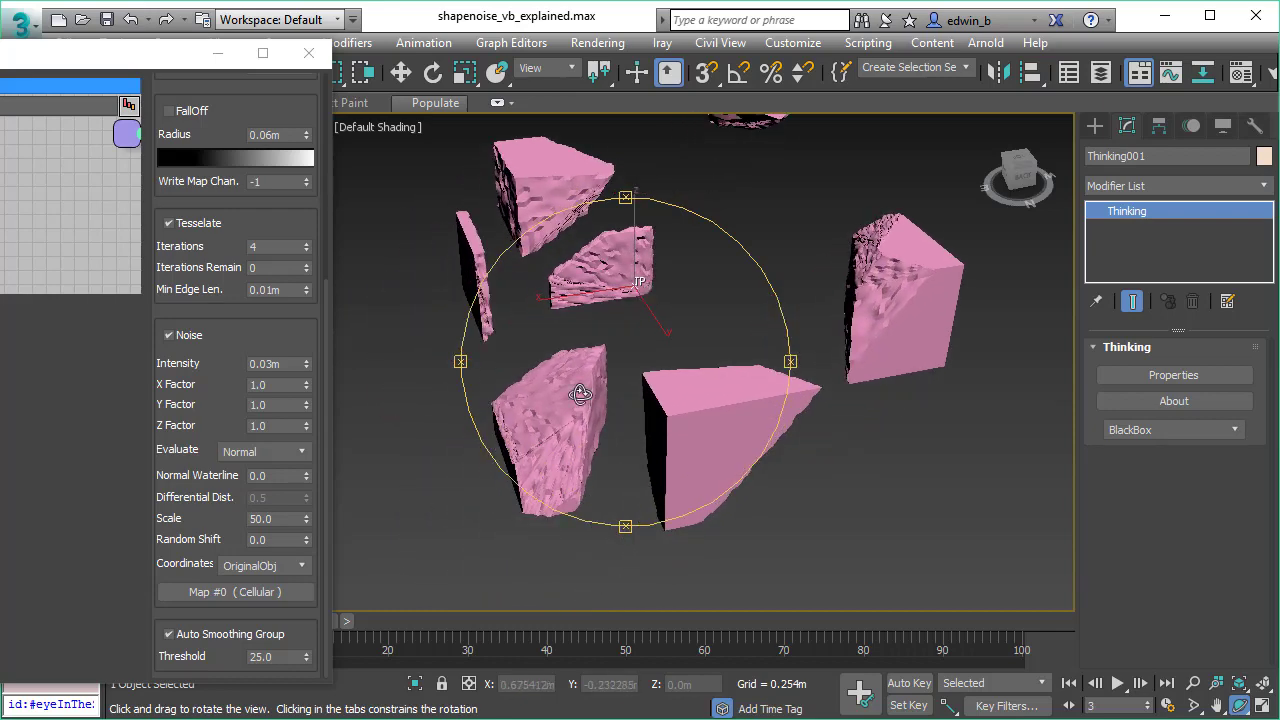
drag(582, 395, 594, 370)
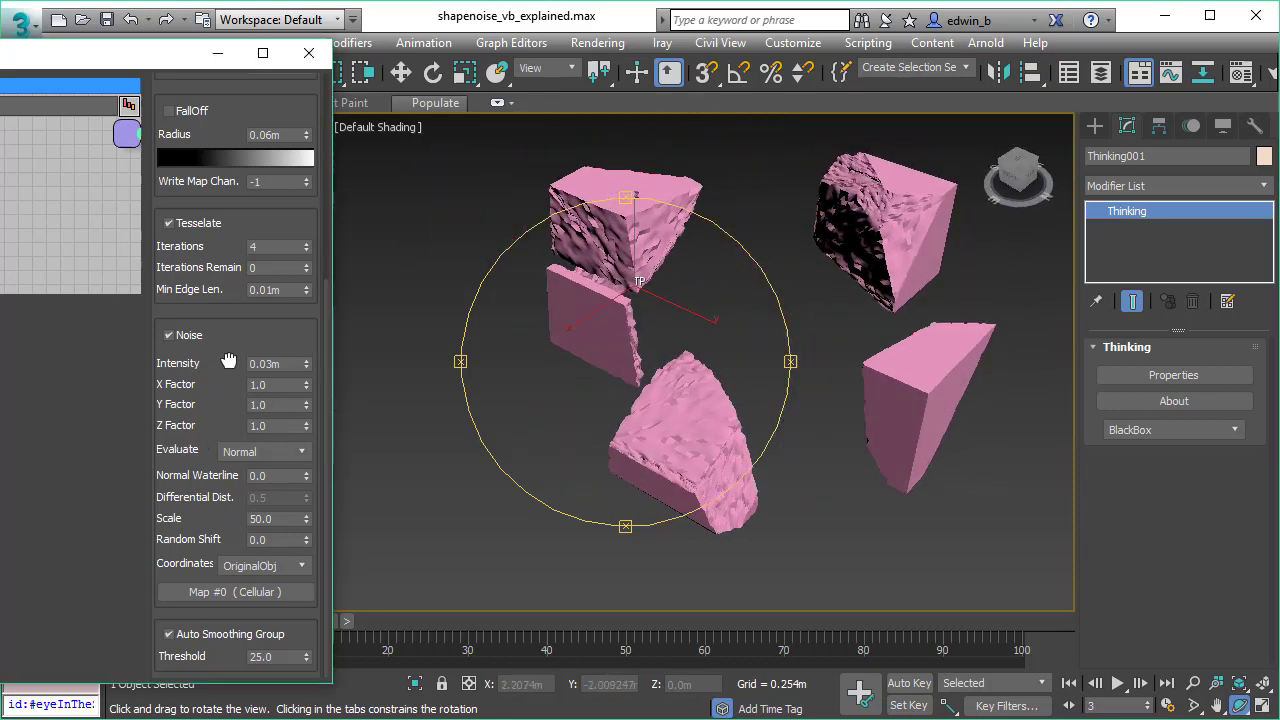
- Set the ShapeNoise tessellation Iterations to 5 and inspect the finer noise detail on the broken faces
scroll(232, 345, up, 2)
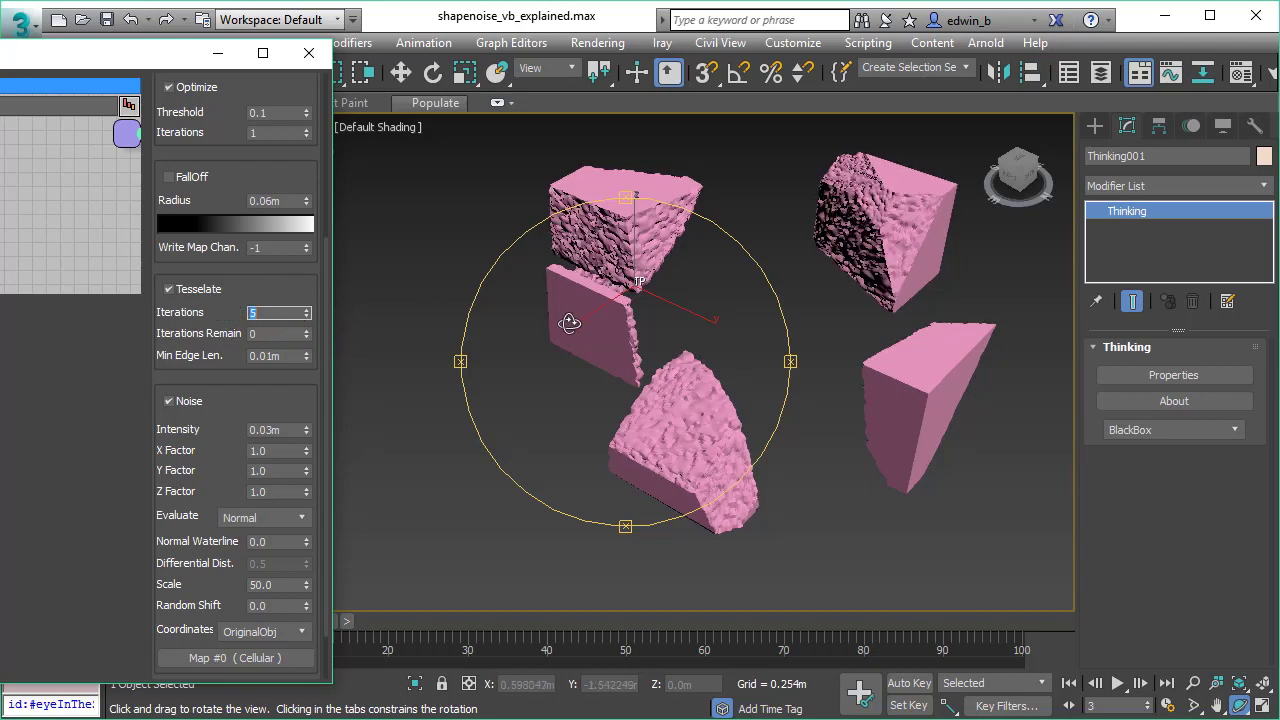
drag(569, 322, 620, 317)
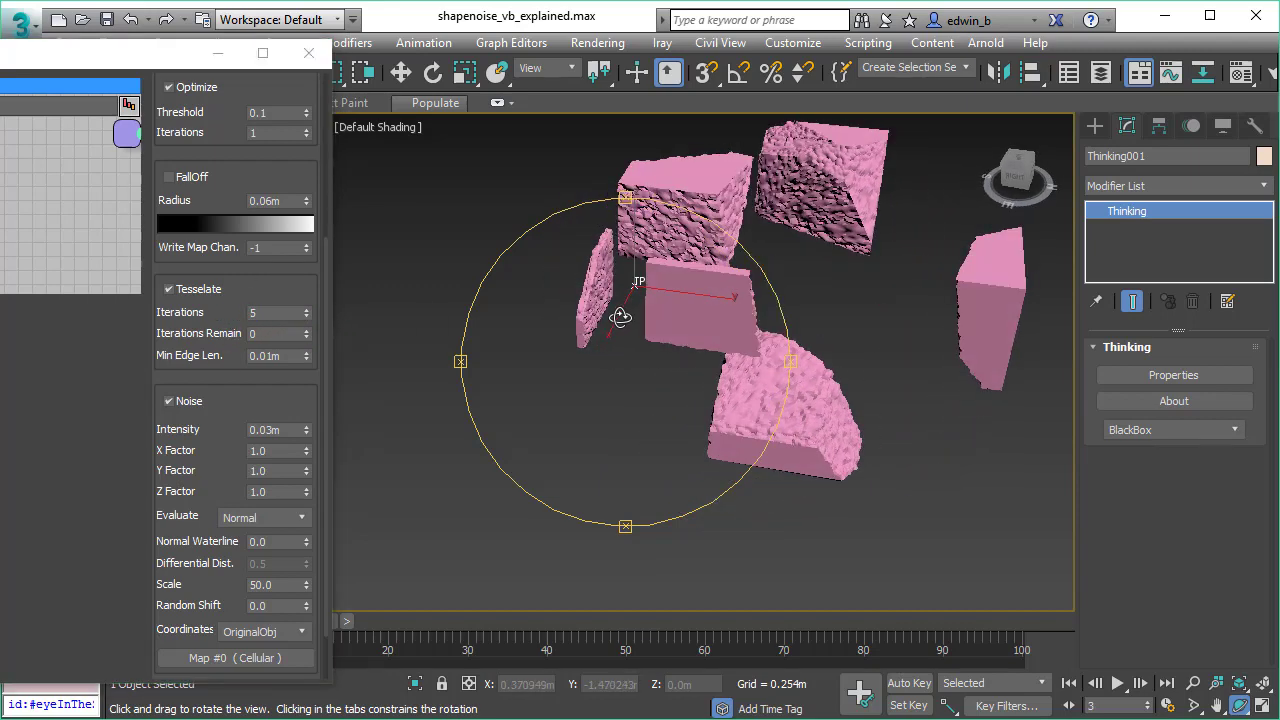
- Inspect the noise on the broken faces from another angle and view its Cellular map in the Material Editor
key(F3)
key(F3)
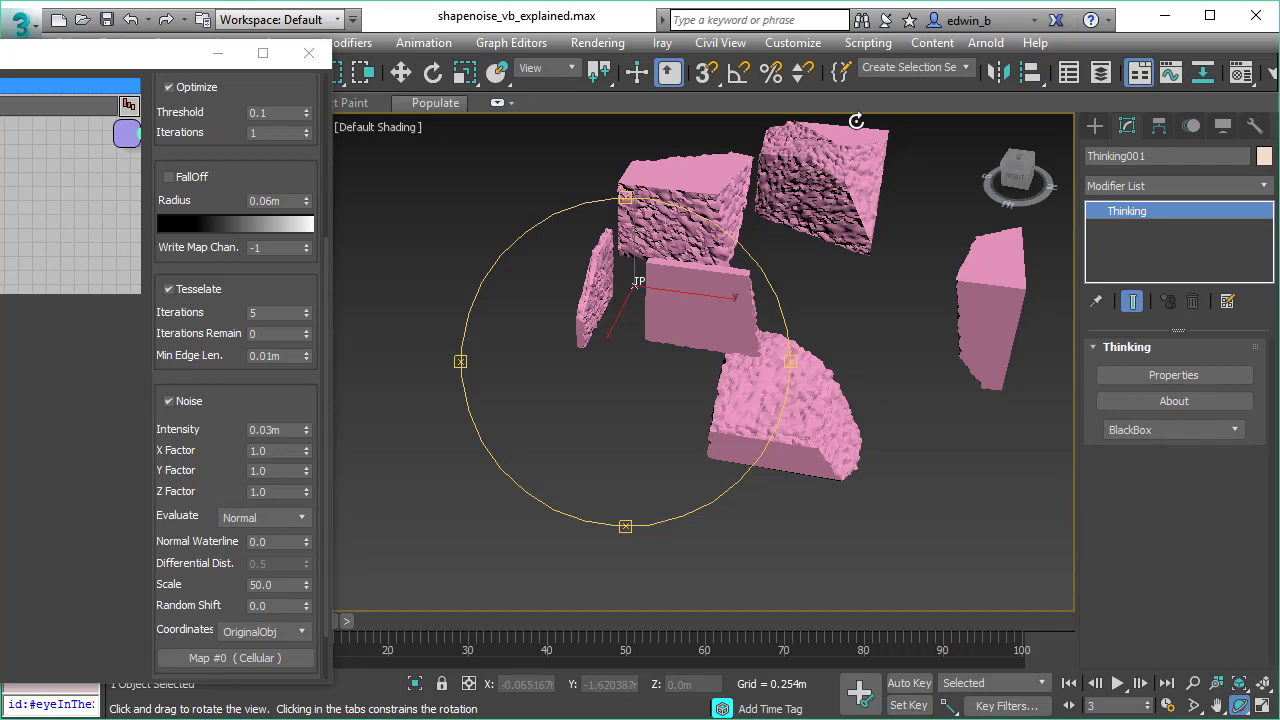
mouse_move(714, 323)
mouse_down()
mouse_move(600, 315)
mouse_move(610, 300)
mouse_move(646, 306)
mouse_move(651, 349)
mouse_move(512, 337)
mouse_move(663, 316)
mouse_move(632, 275)
mouse_up()
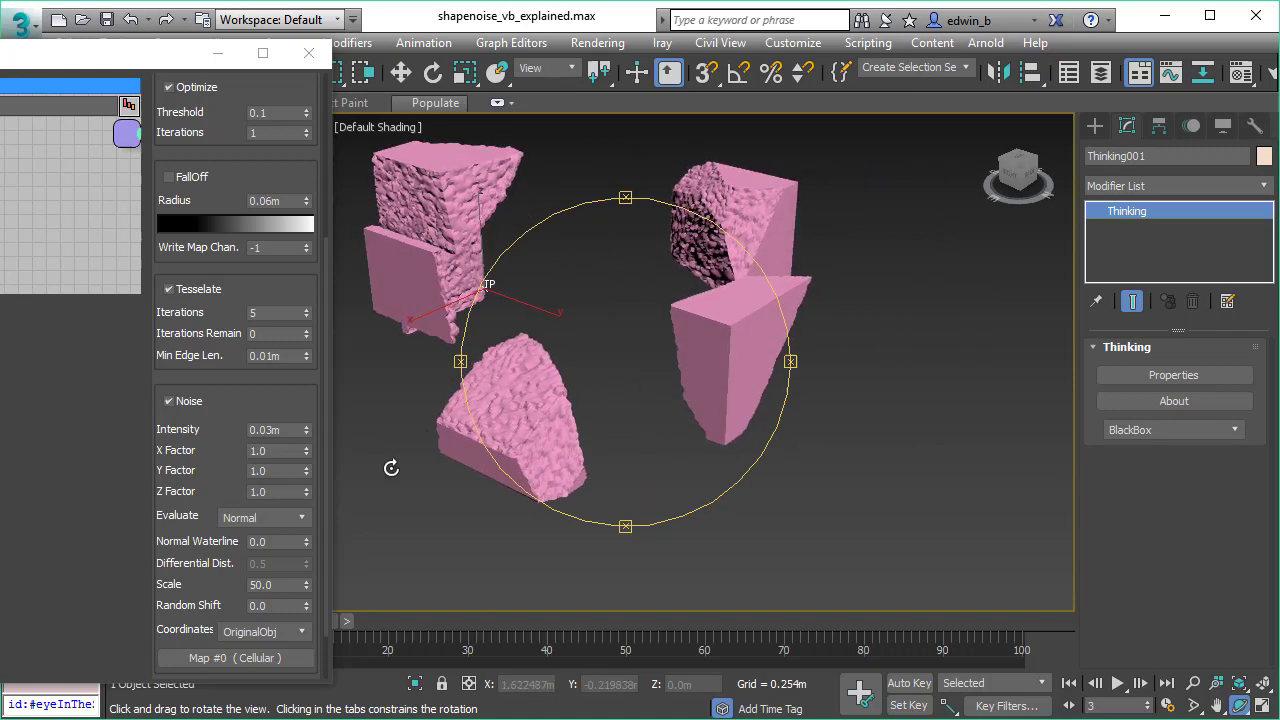
scroll(218, 566, down, 2)
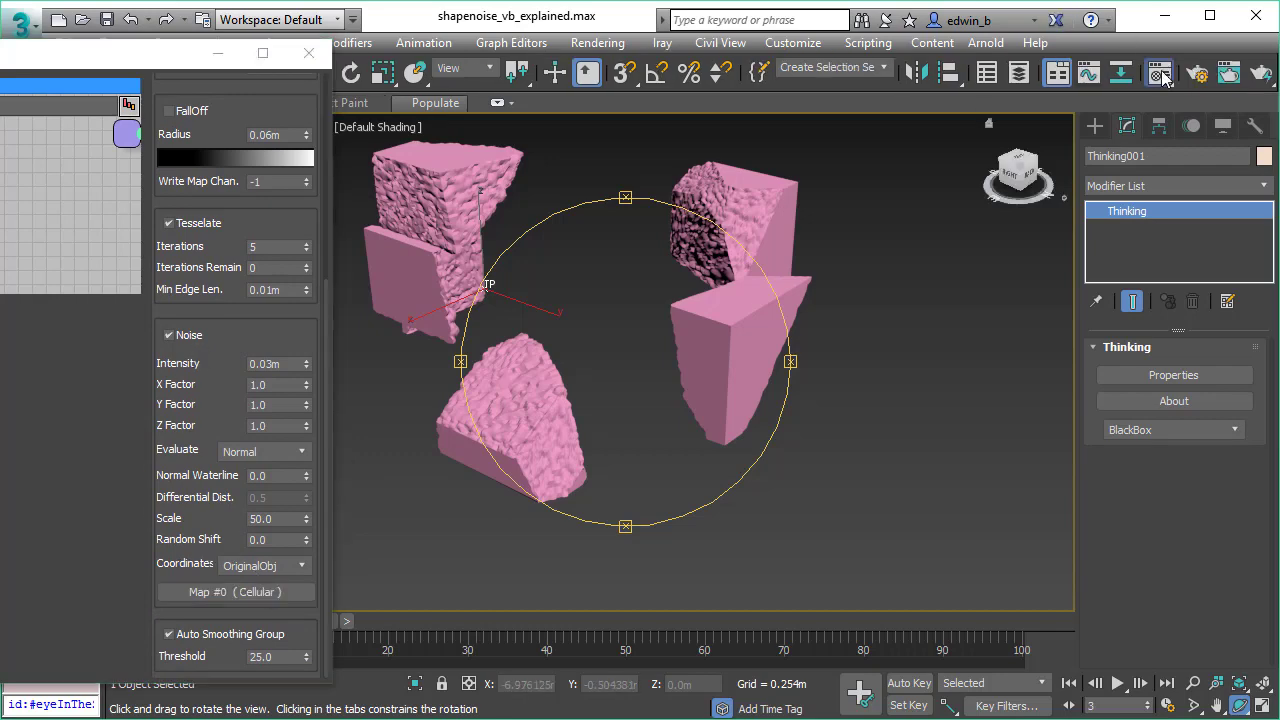
key(m)
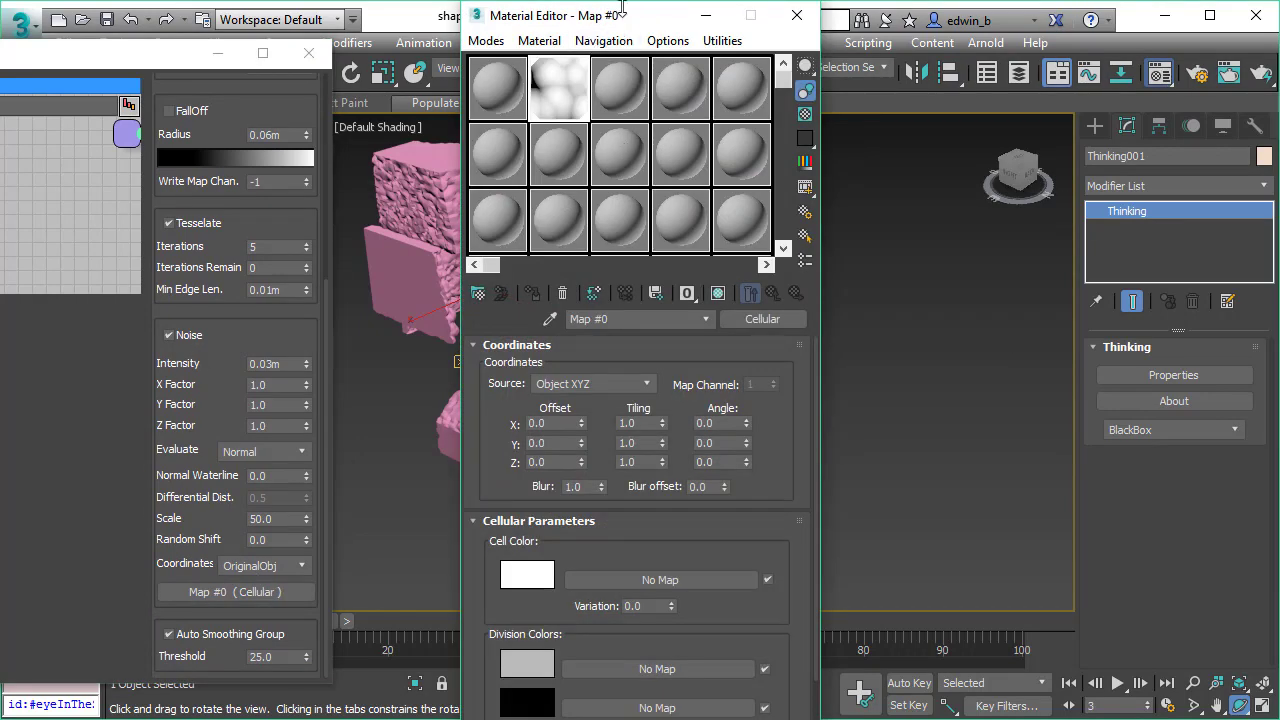
drag(622, 8, 630, 81)
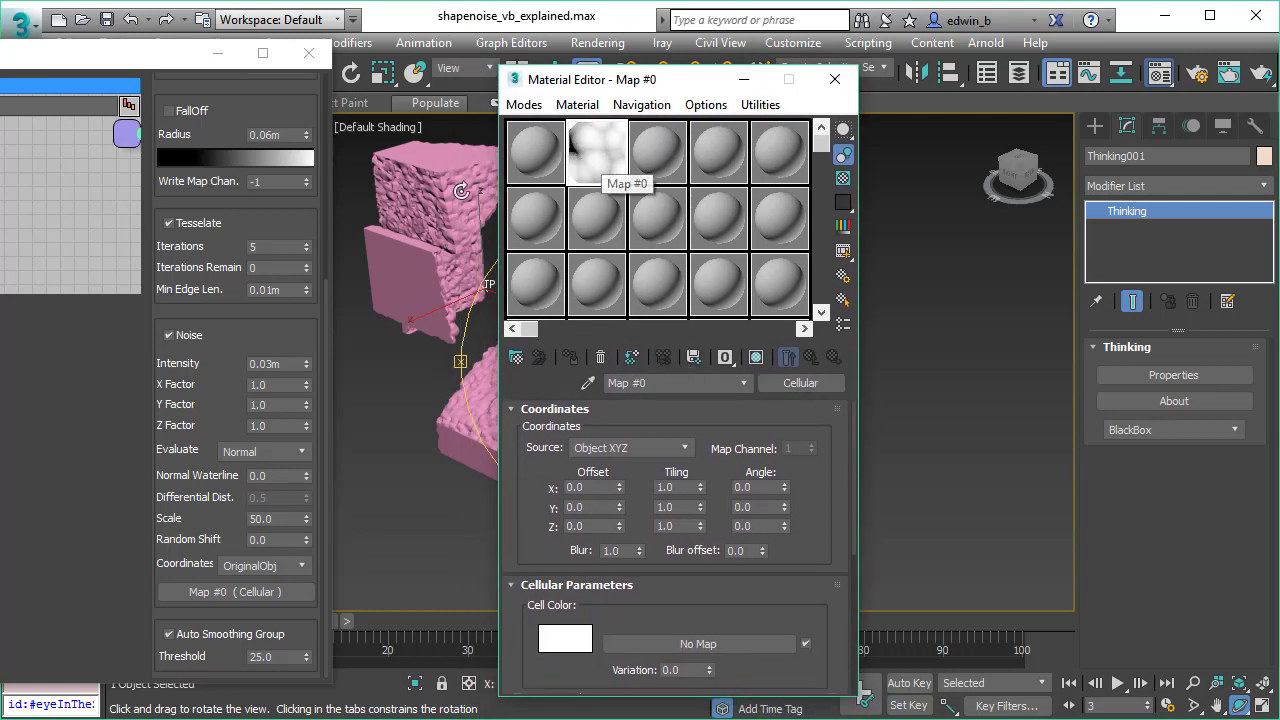
click(835, 79)
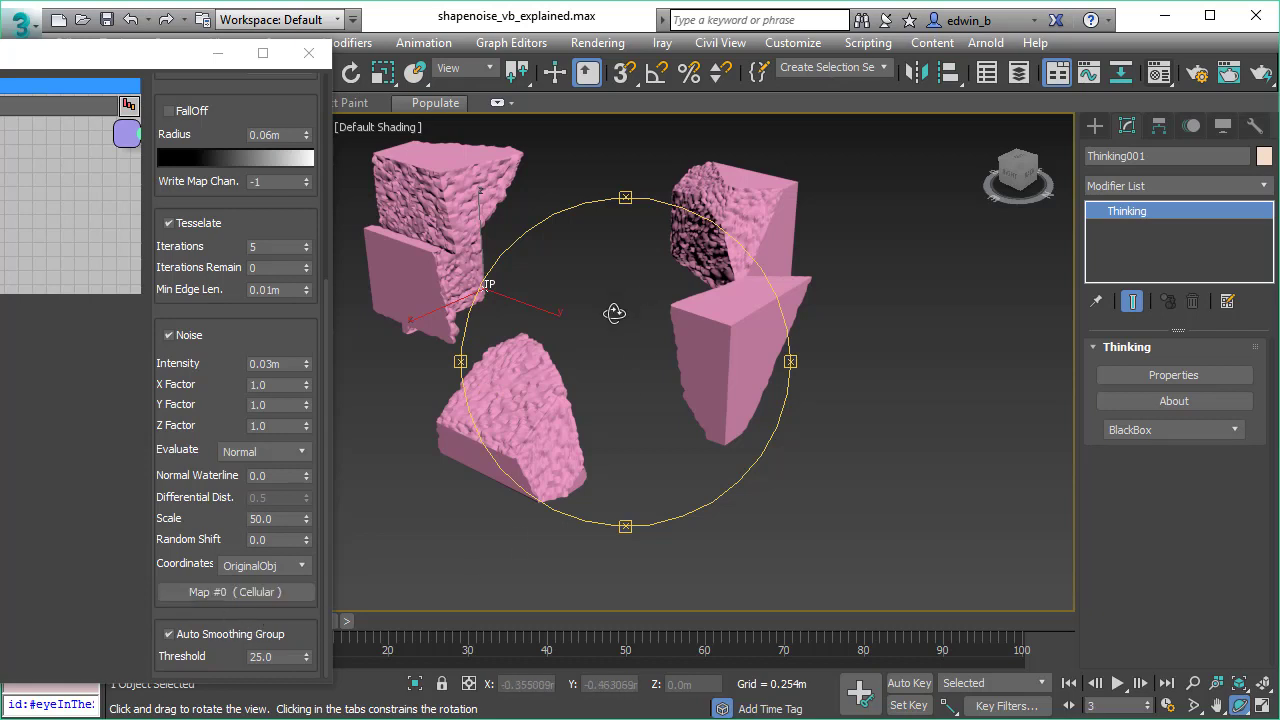
- Enable FallOff on the ShapeNoise operator and inspect the noise near the edges of the broken faces up close
mouse_move(610, 320)
mouse_down()
mouse_move(634, 317)
mouse_move(614, 319)
mouse_up()
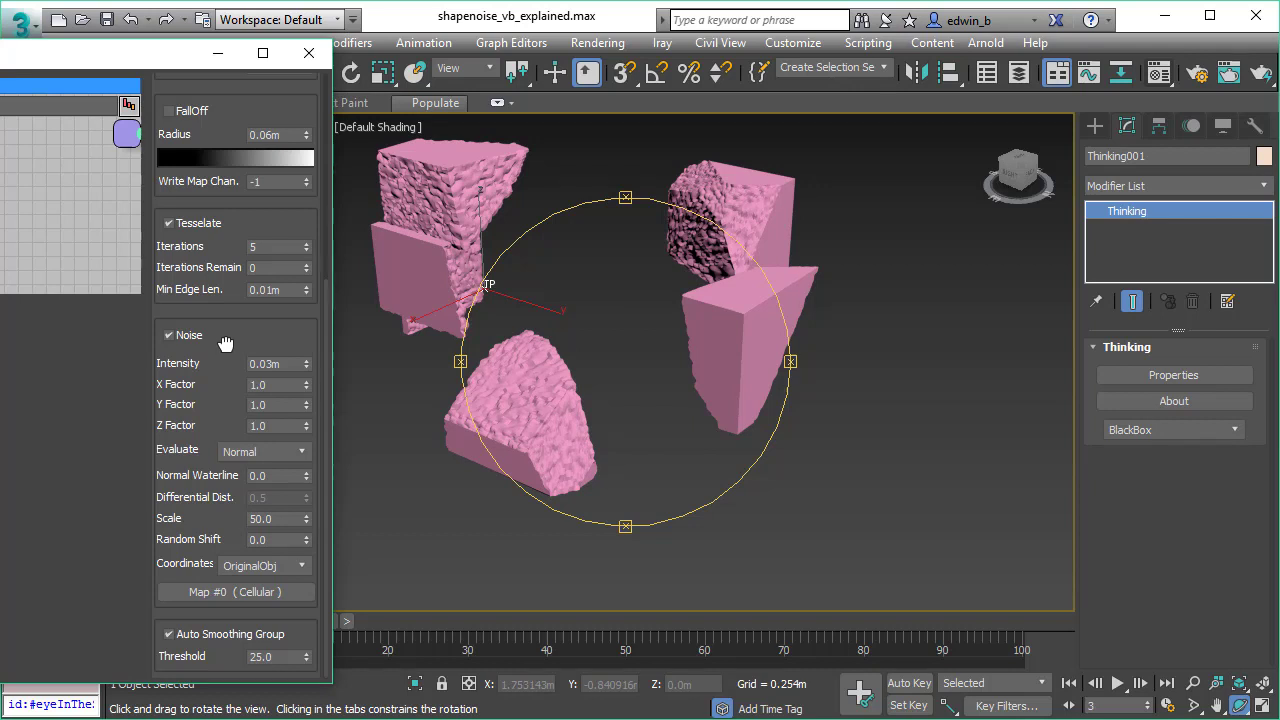
scroll(230, 338, up, 5)
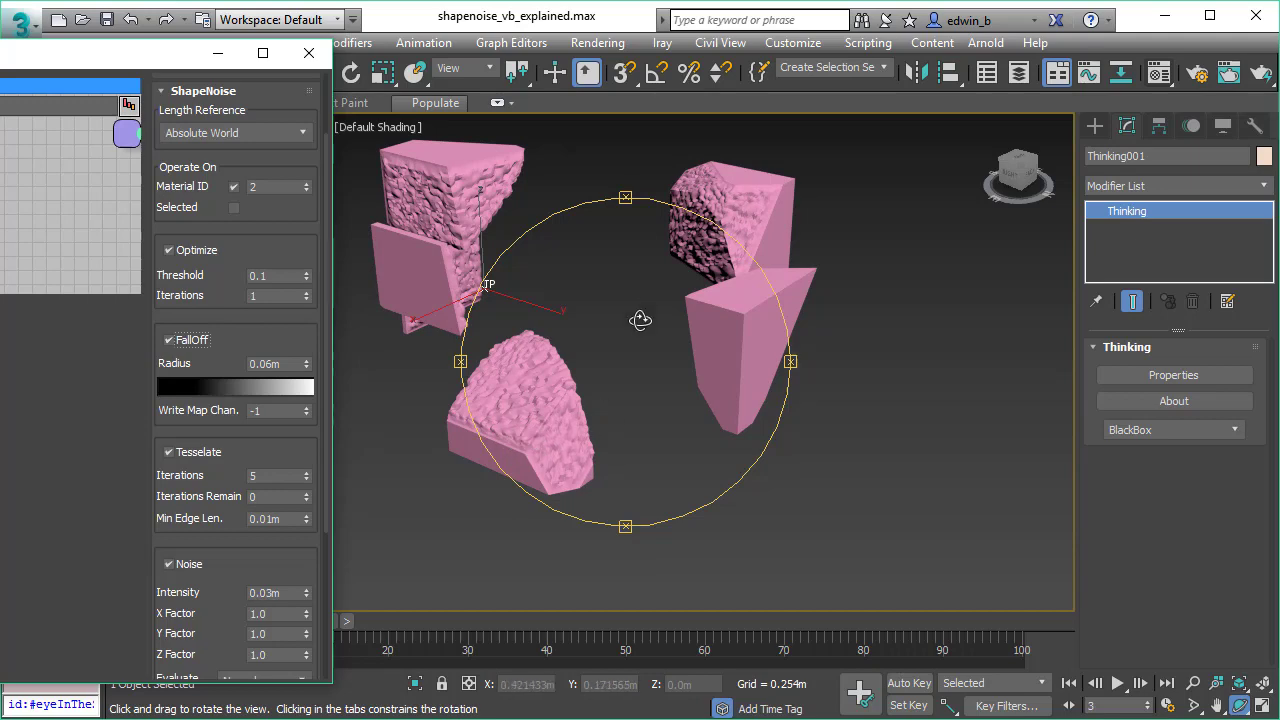
scroll(666, 289, up, 5)
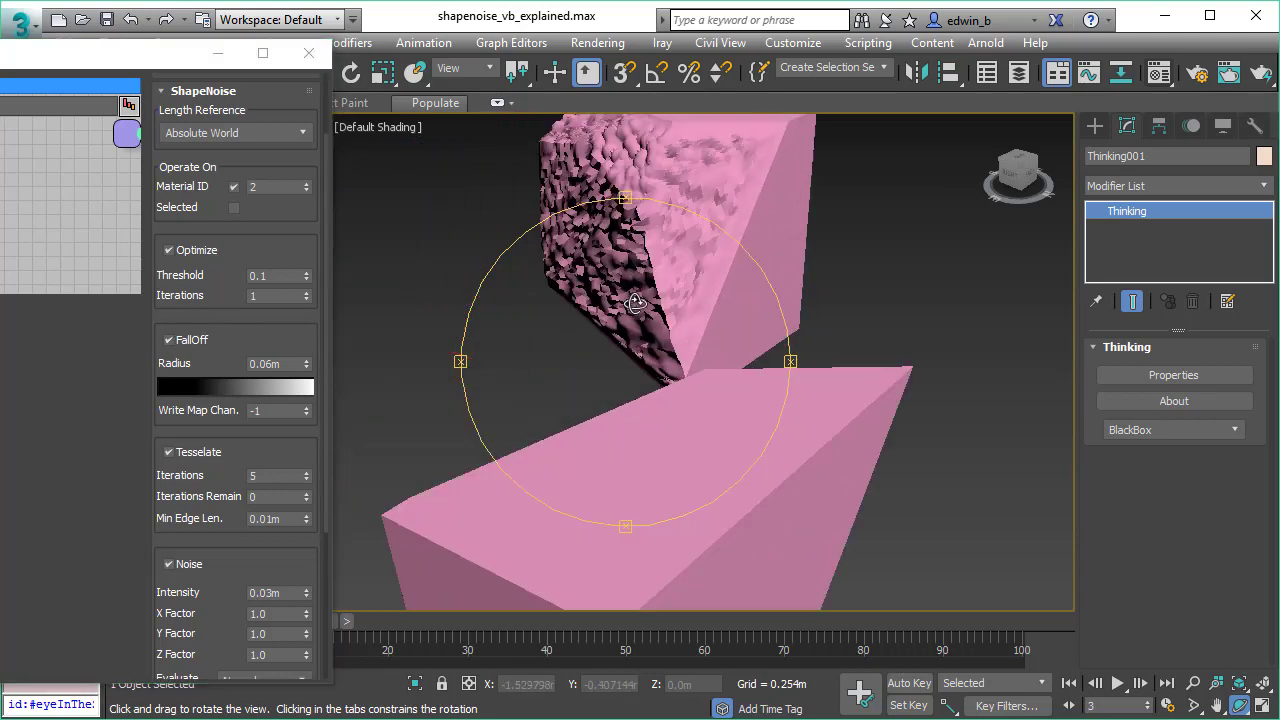
alt+middle_drag(645, 285, 594, 334)
scroll(651, 331, down, 3)
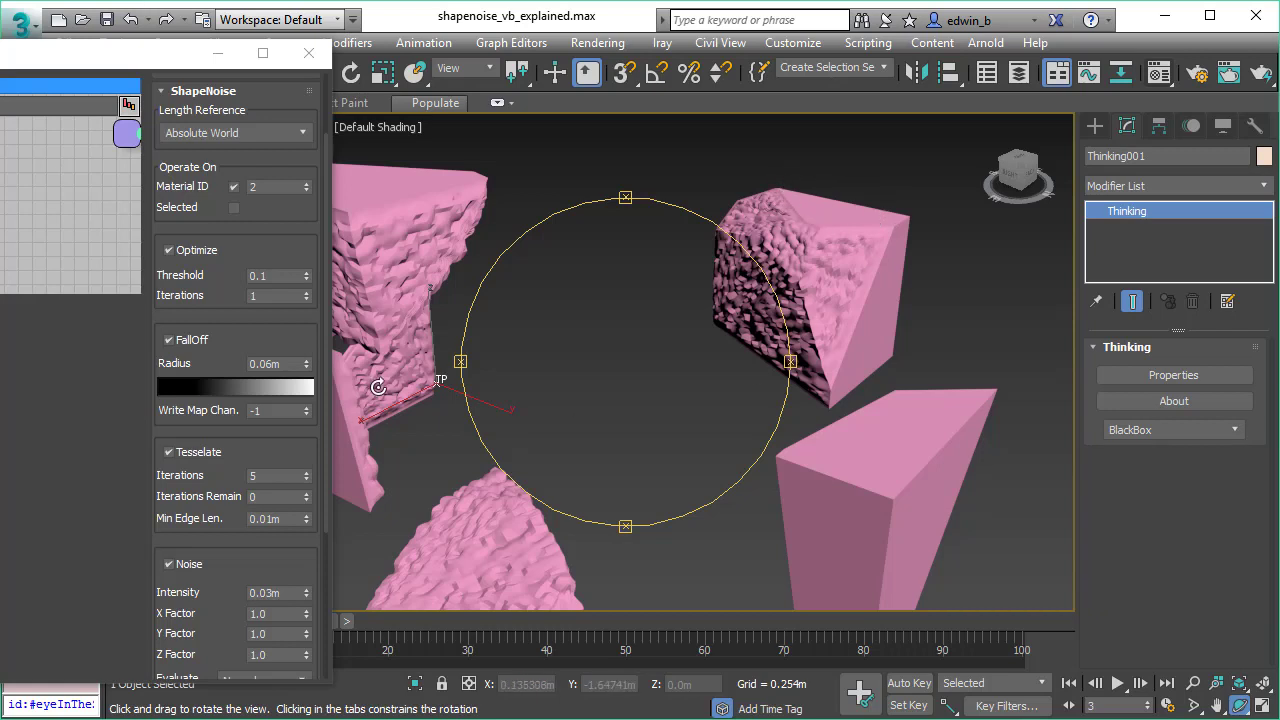
- Set the FallOff Radius to 0.1 m, then restart the simulation from frame 0 and advance it to frame 2
click(270, 363)
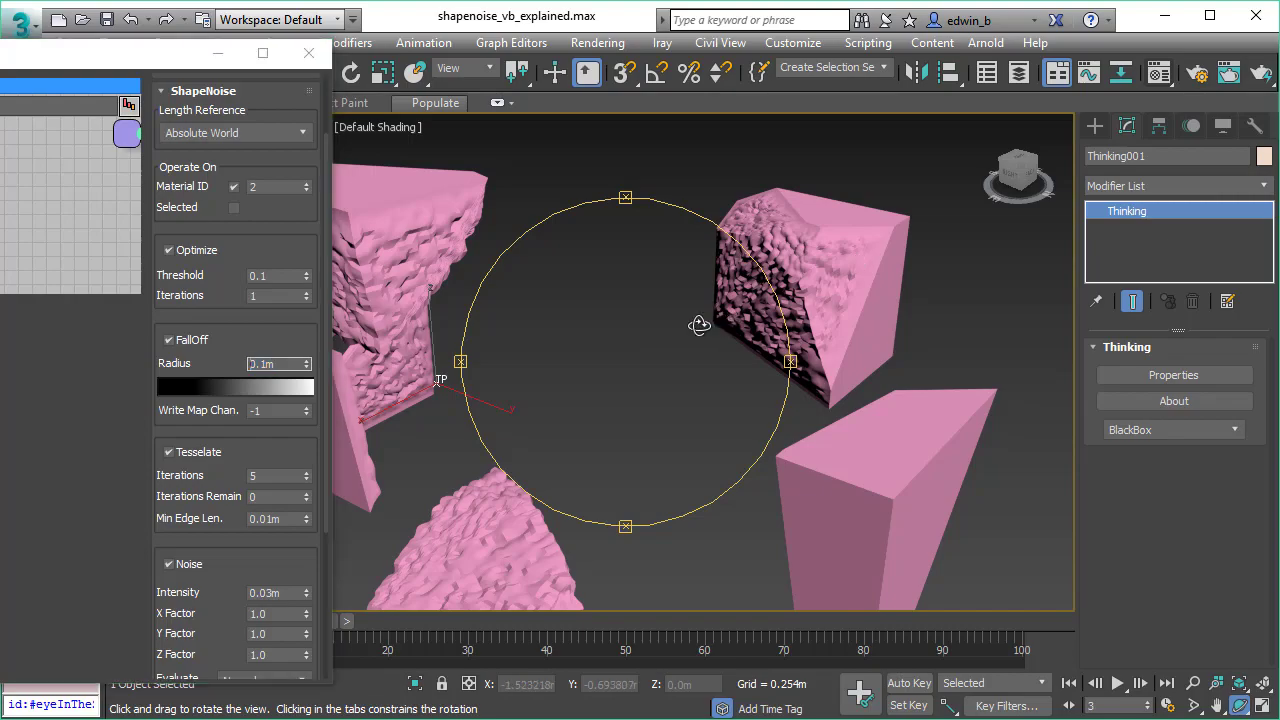
drag(700, 323, 728, 305)
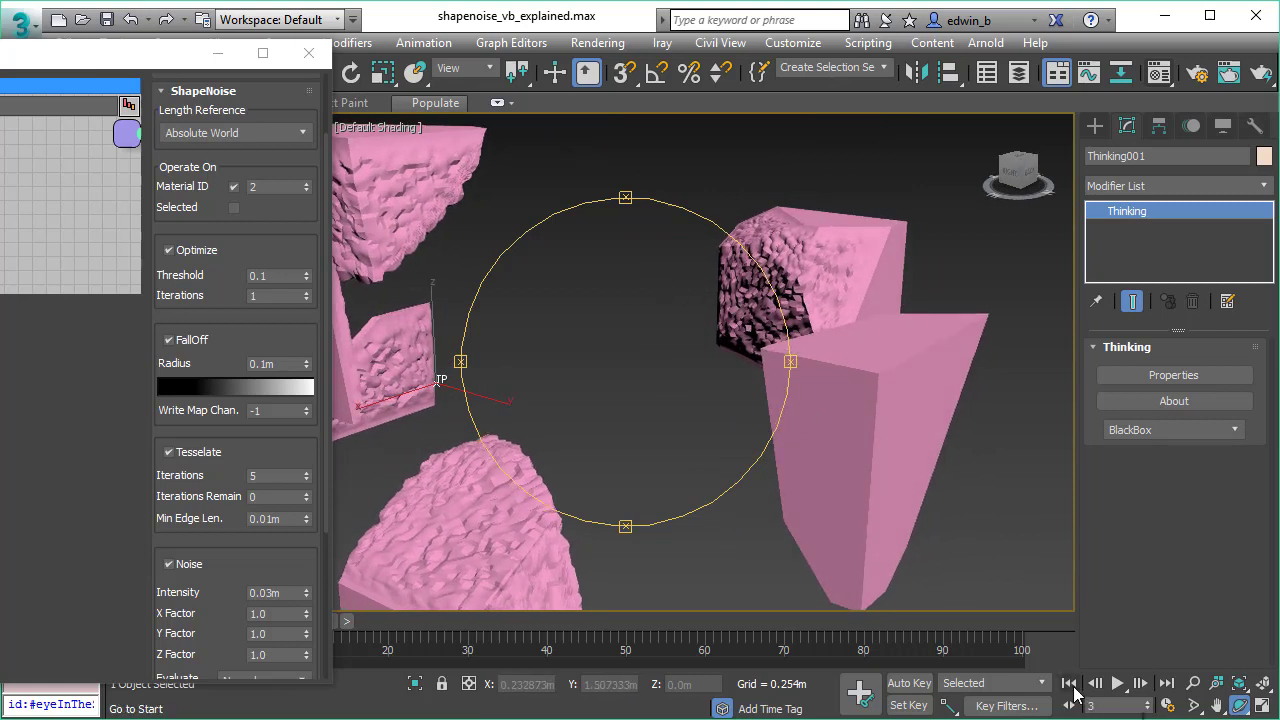
click(1069, 683)
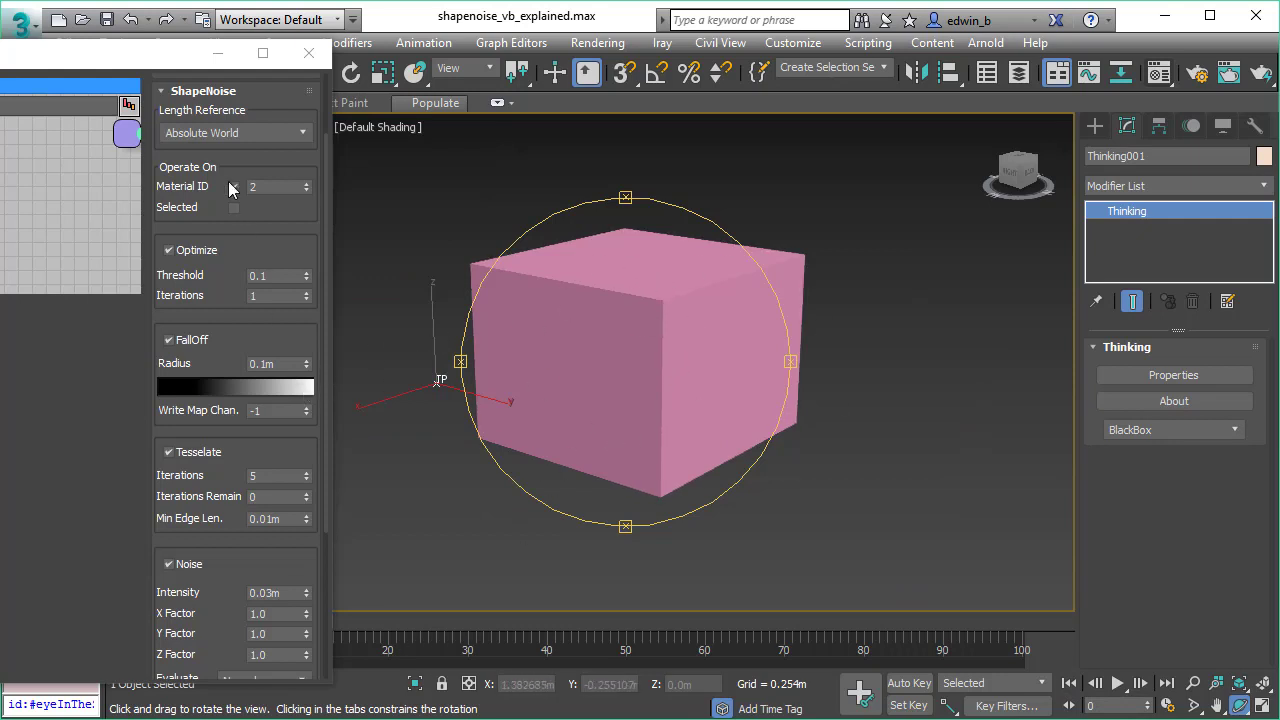
drag(88, 68, 0, 68)
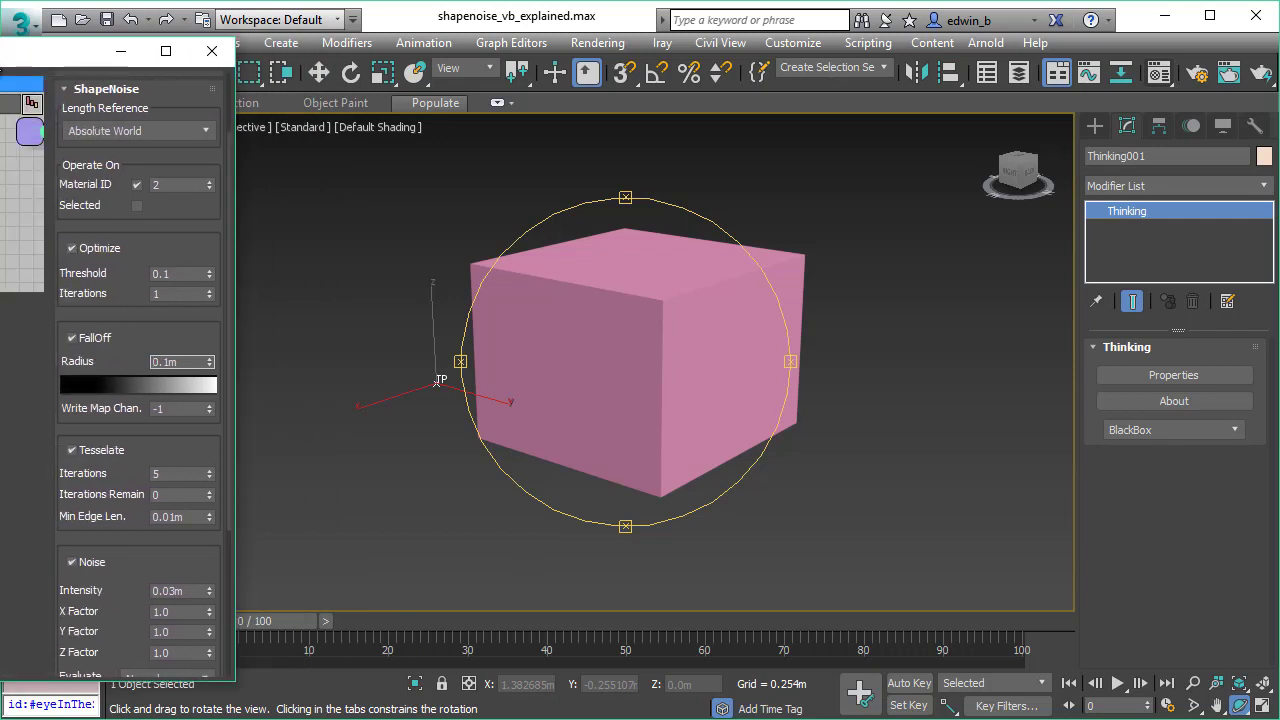
click(323, 622)
click(331, 623)
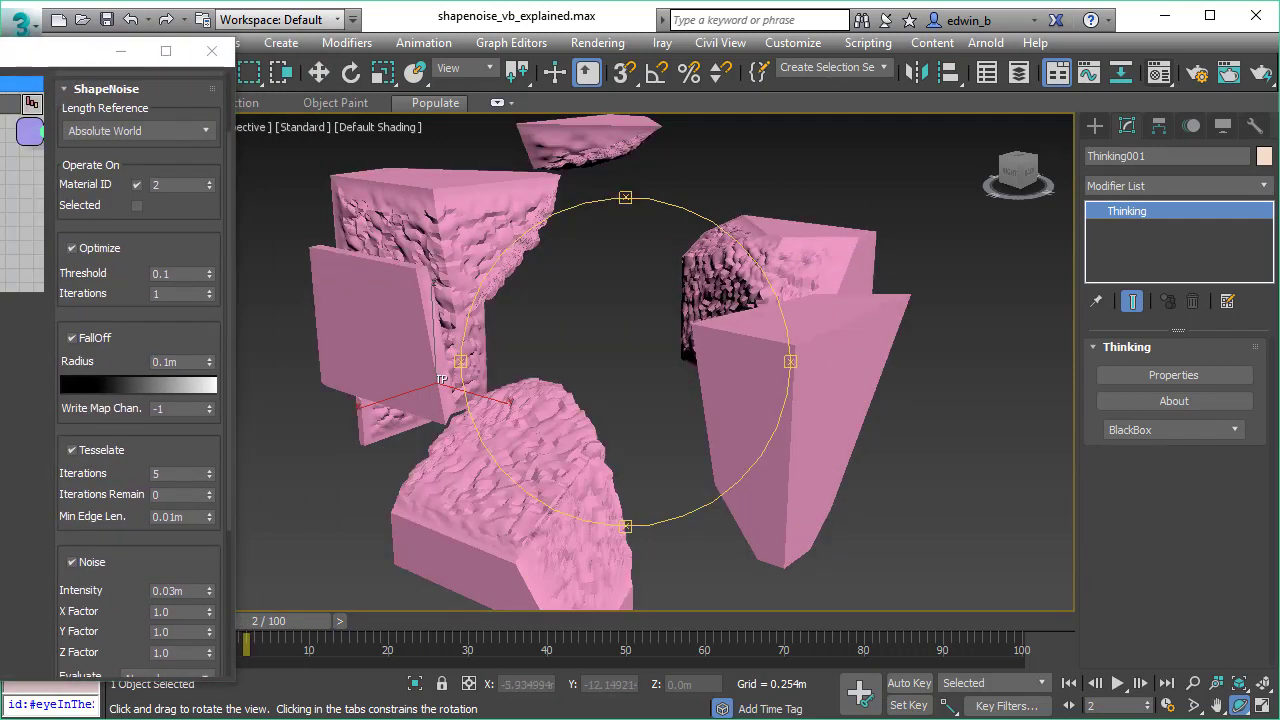
drag(10, 50, 307, 43)
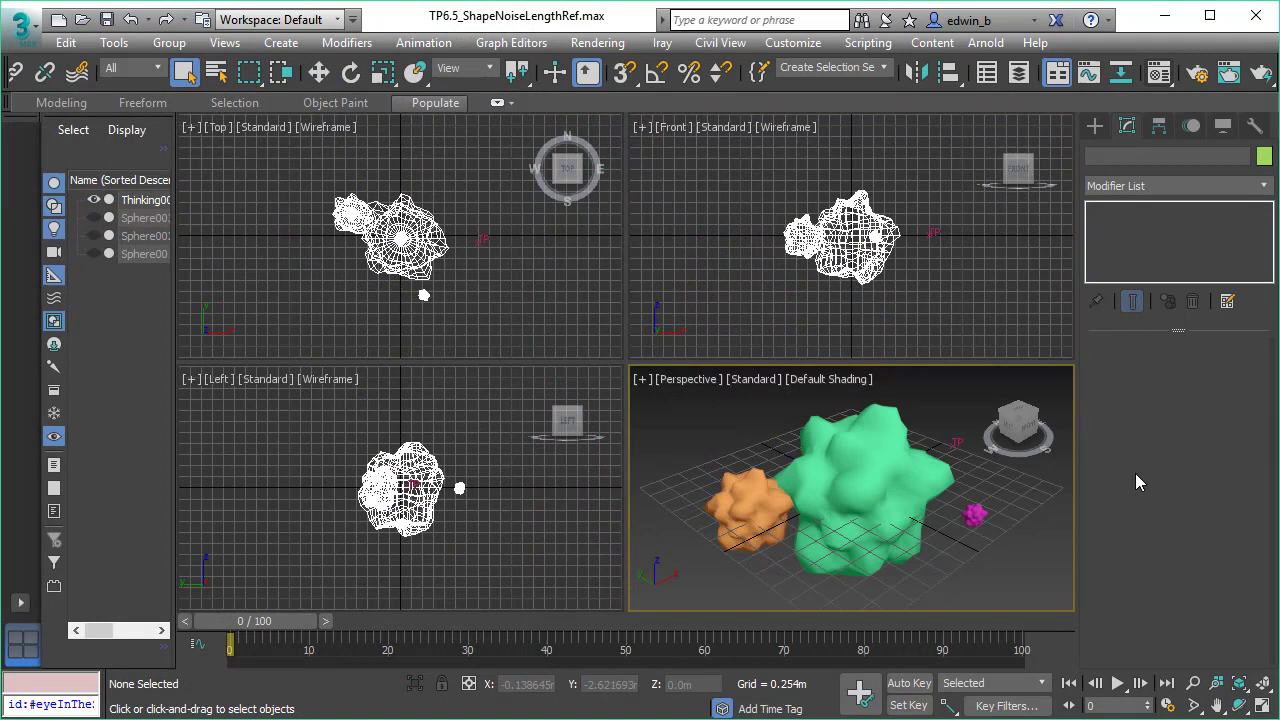
- Maximize the Perspective viewport, open the Thinking object's properties and review its ObjToParticle and ShapeNoise operators
click(1262, 705)
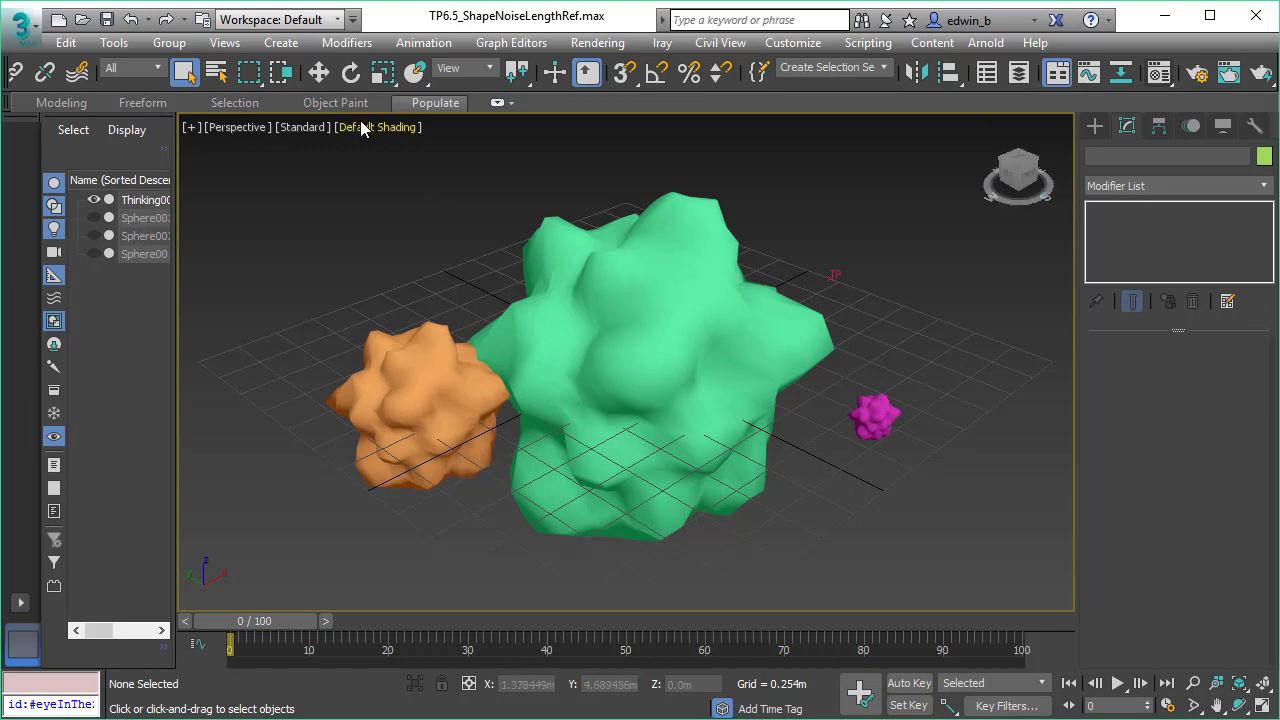
click(138, 205)
click(1193, 378)
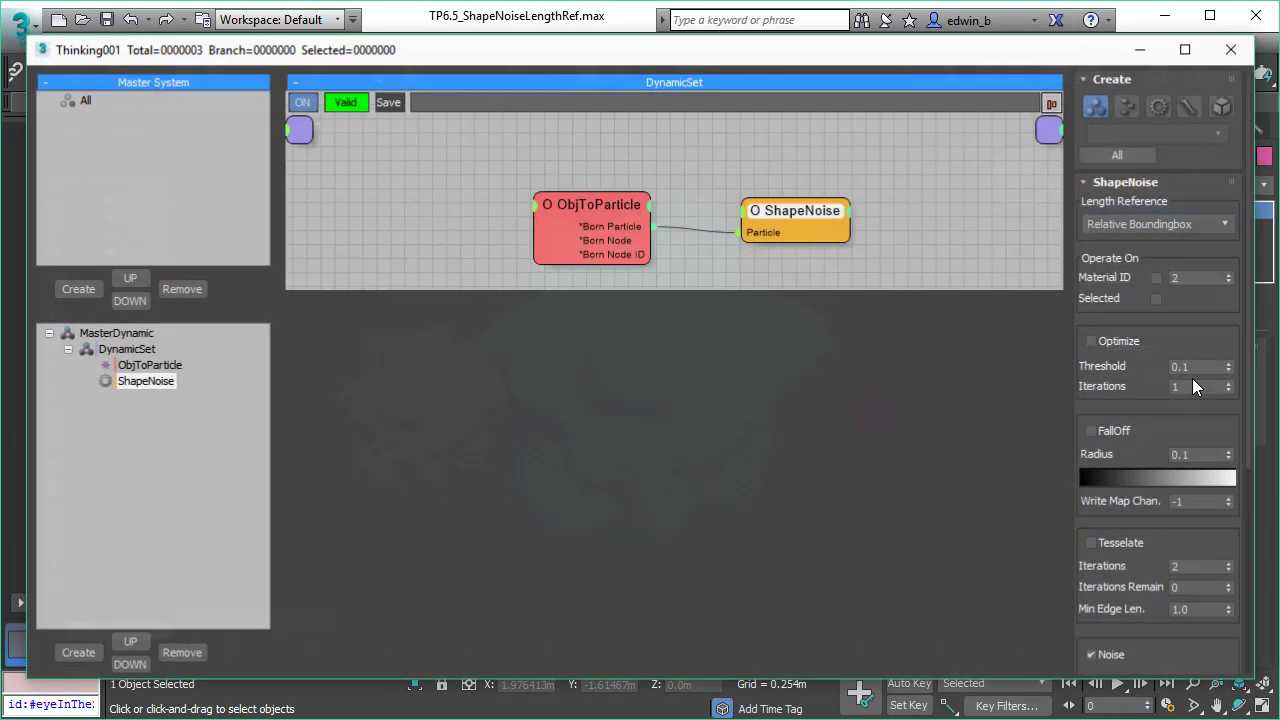
click(582, 209)
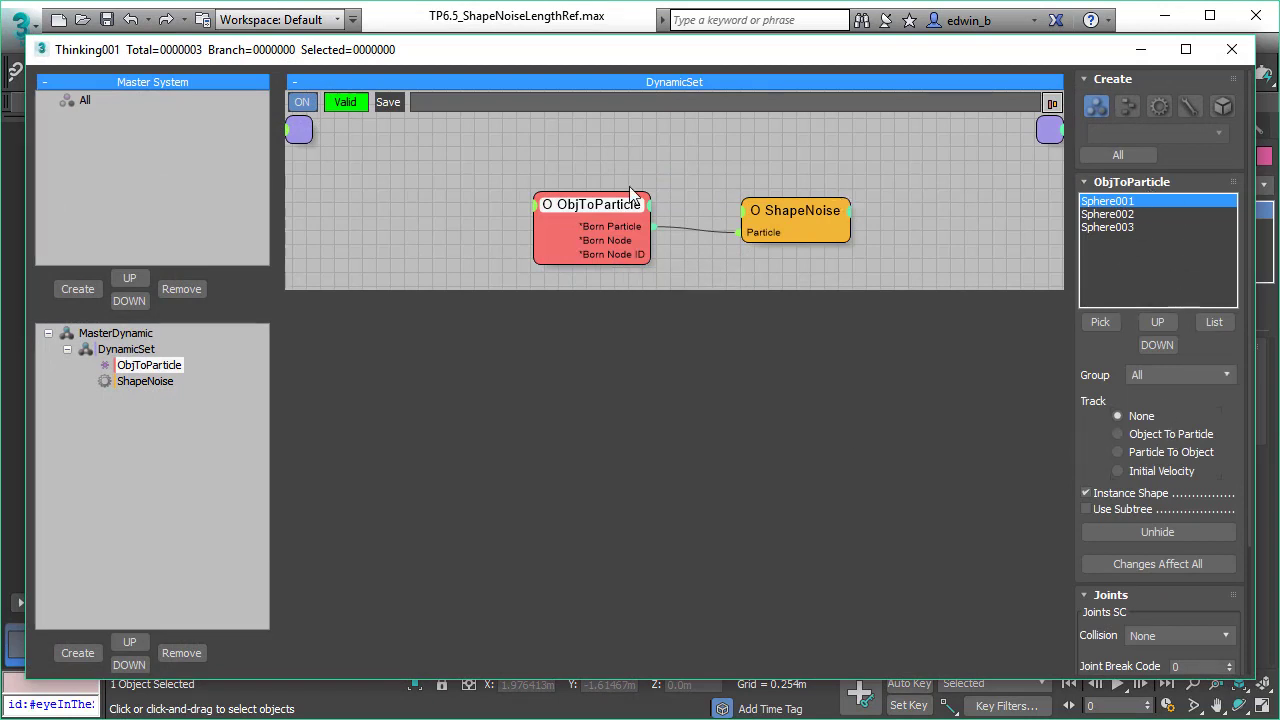
click(786, 207)
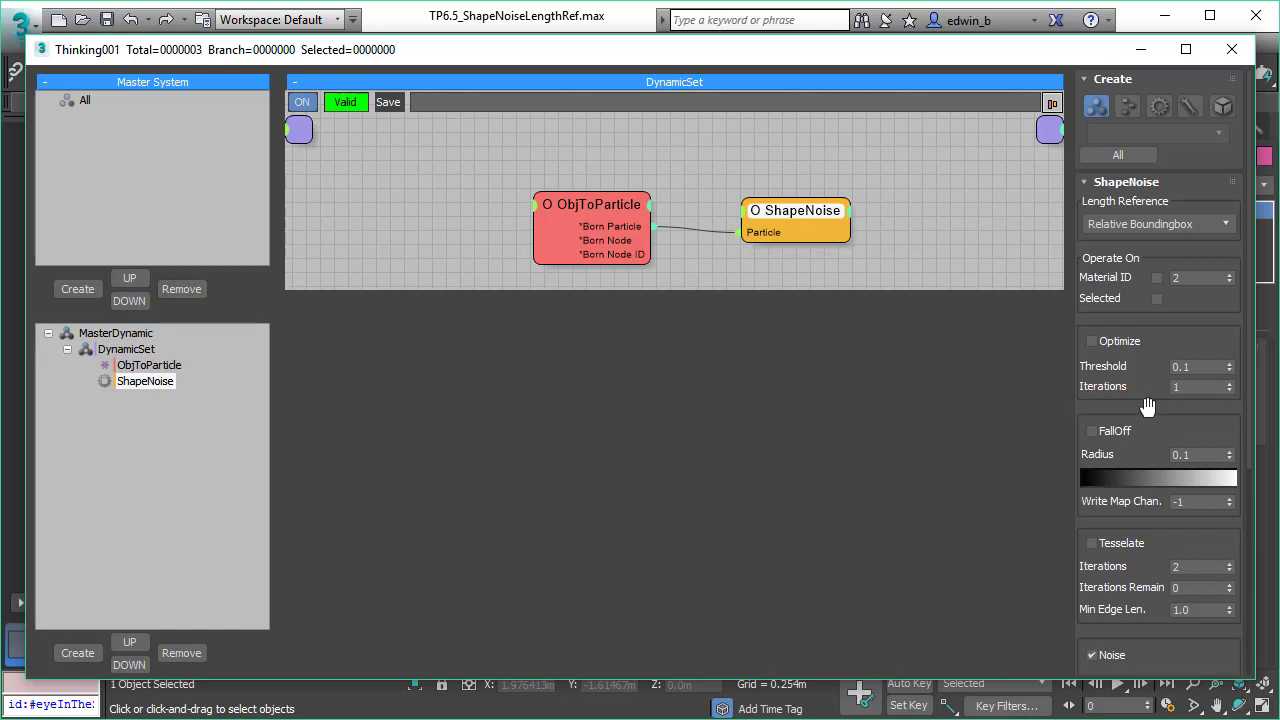
- Change the ShapeNoise operator's Length Reference to Absolute World, keeping the three spheres in view
drag(880, 63, 11, 53)
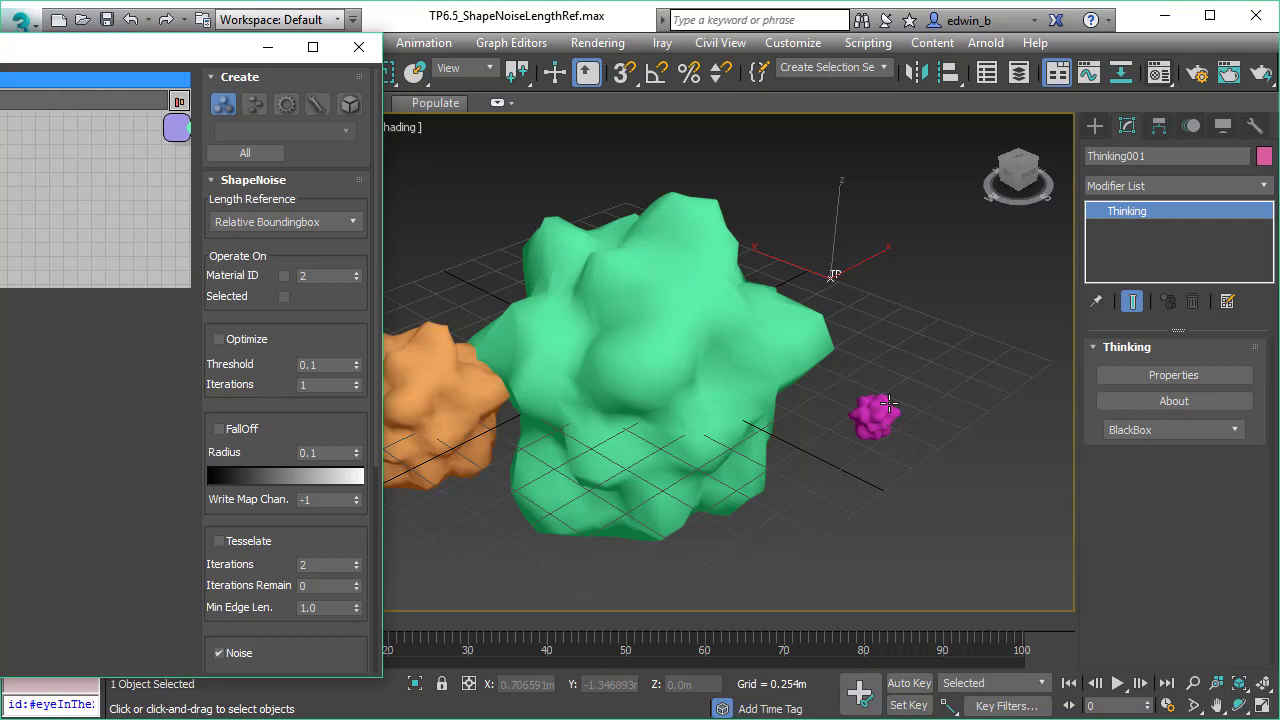
click(352, 228)
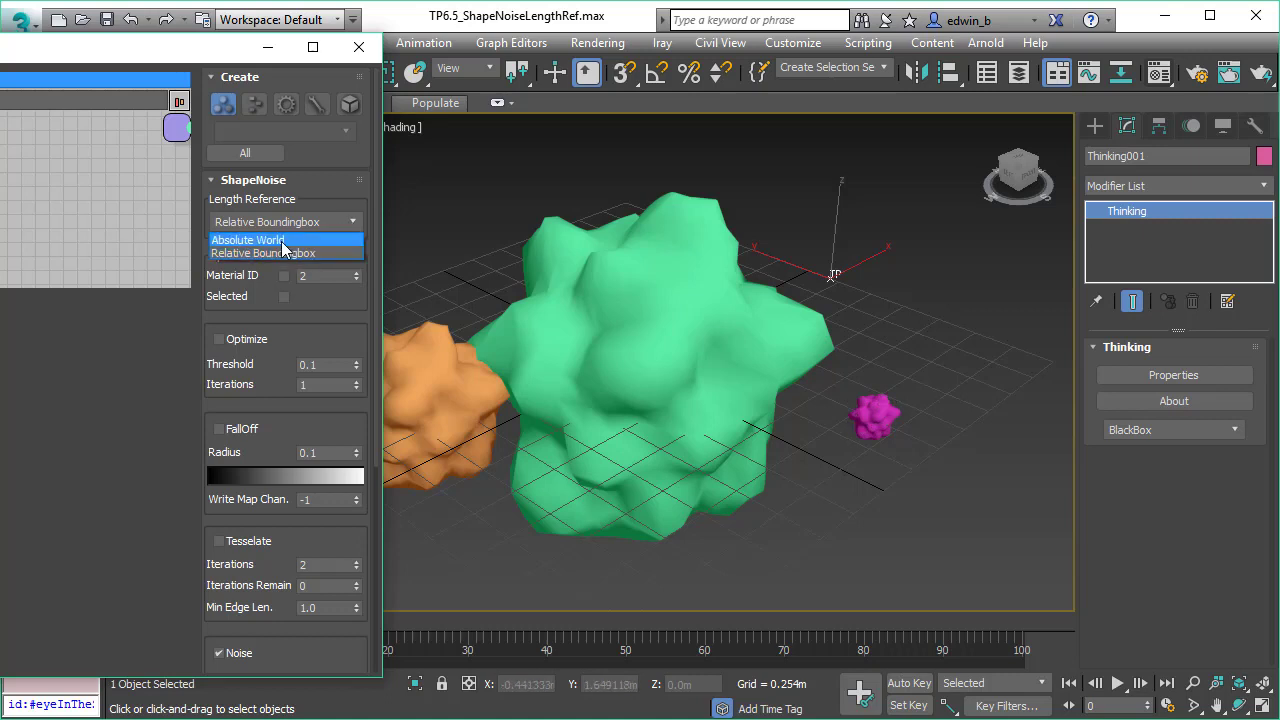
click(284, 242)
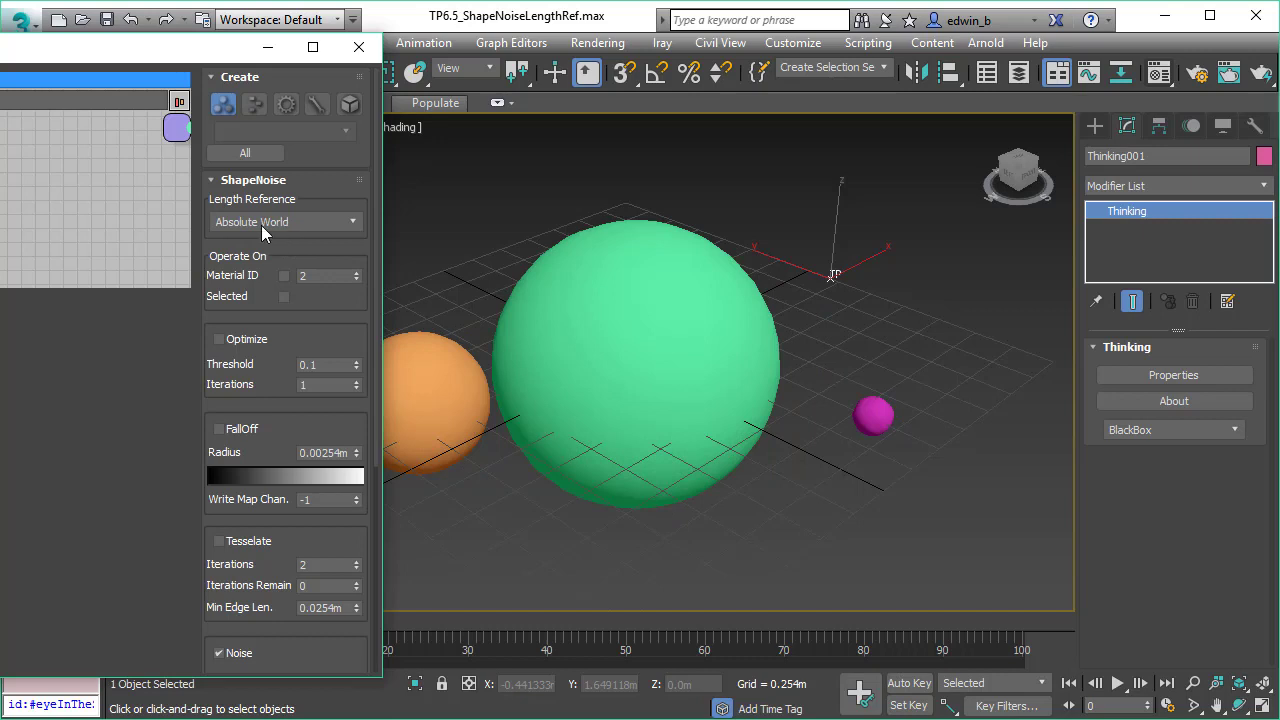
- Set the ShapeNoise Intensity to 0.511684 m and compare the noise on the differently sized spheres
drag(264, 414, 264, 90)
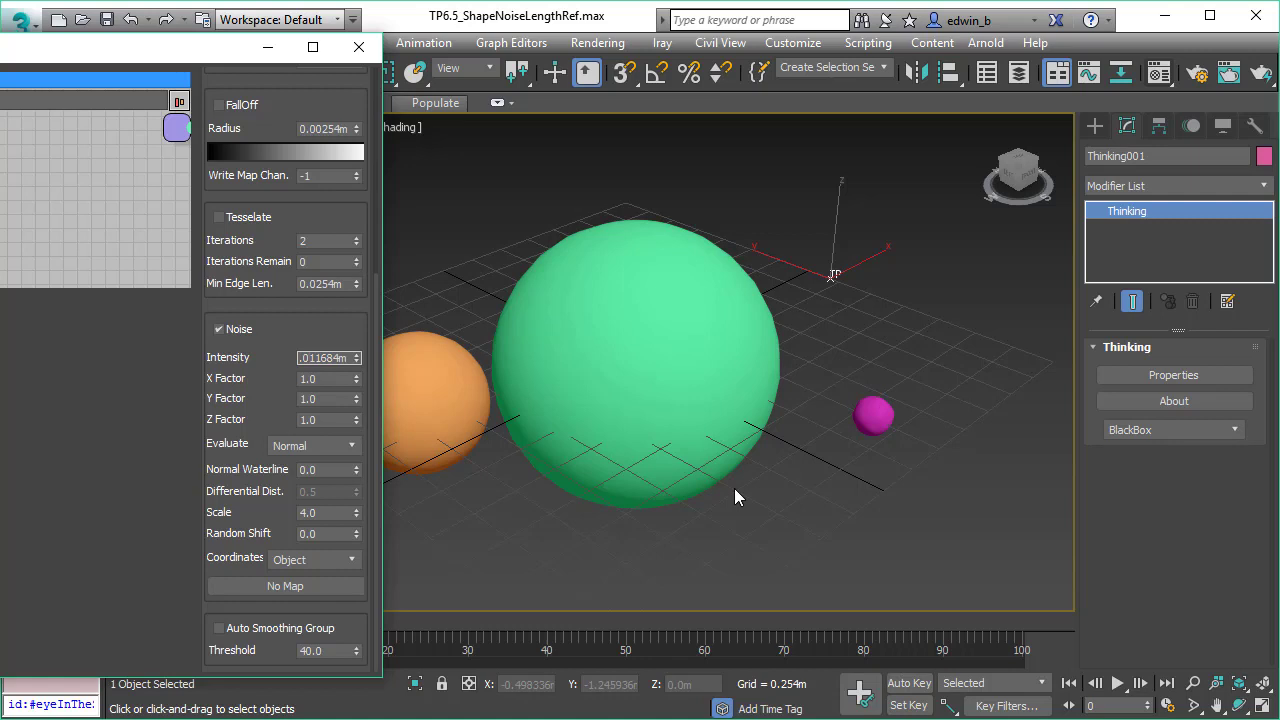
key(Return)
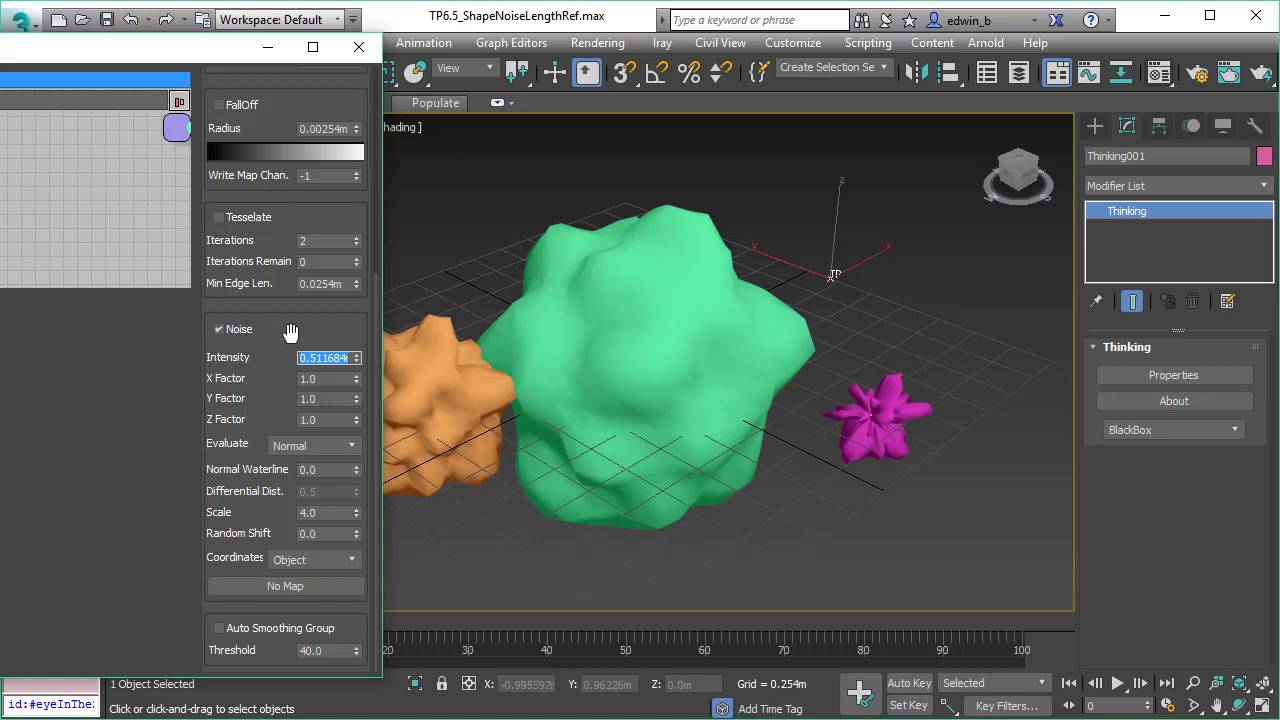
drag(296, 318, 281, 279)
drag(277, 205, 263, 623)
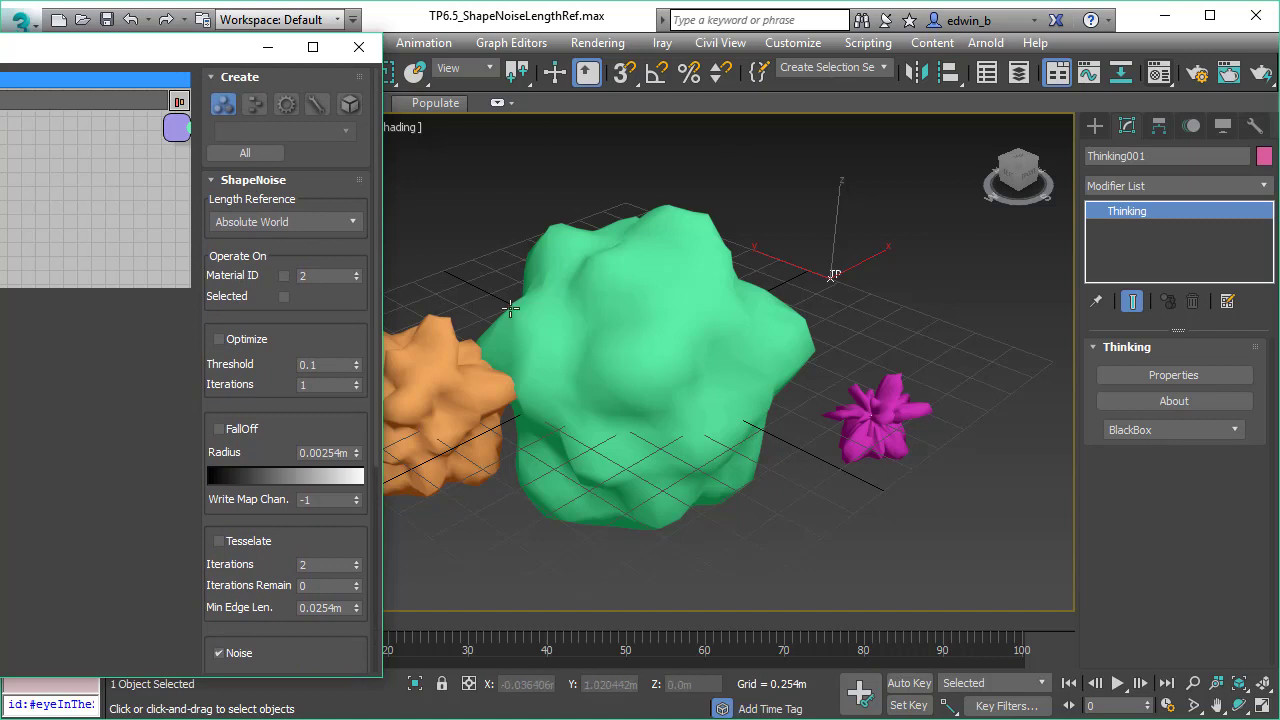
drag(289, 414, 286, 82)
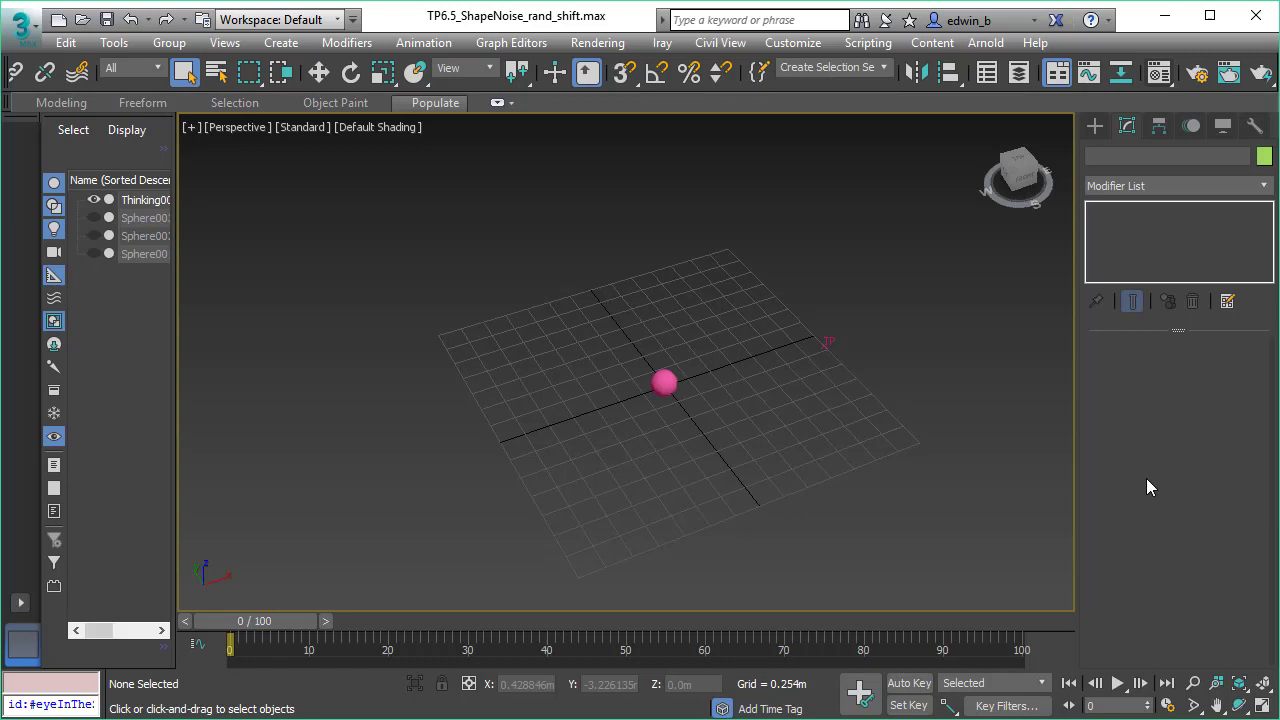
- Play the particle animation and stop it at frame 57, keeping the emitted spheres in view
click(1117, 688)
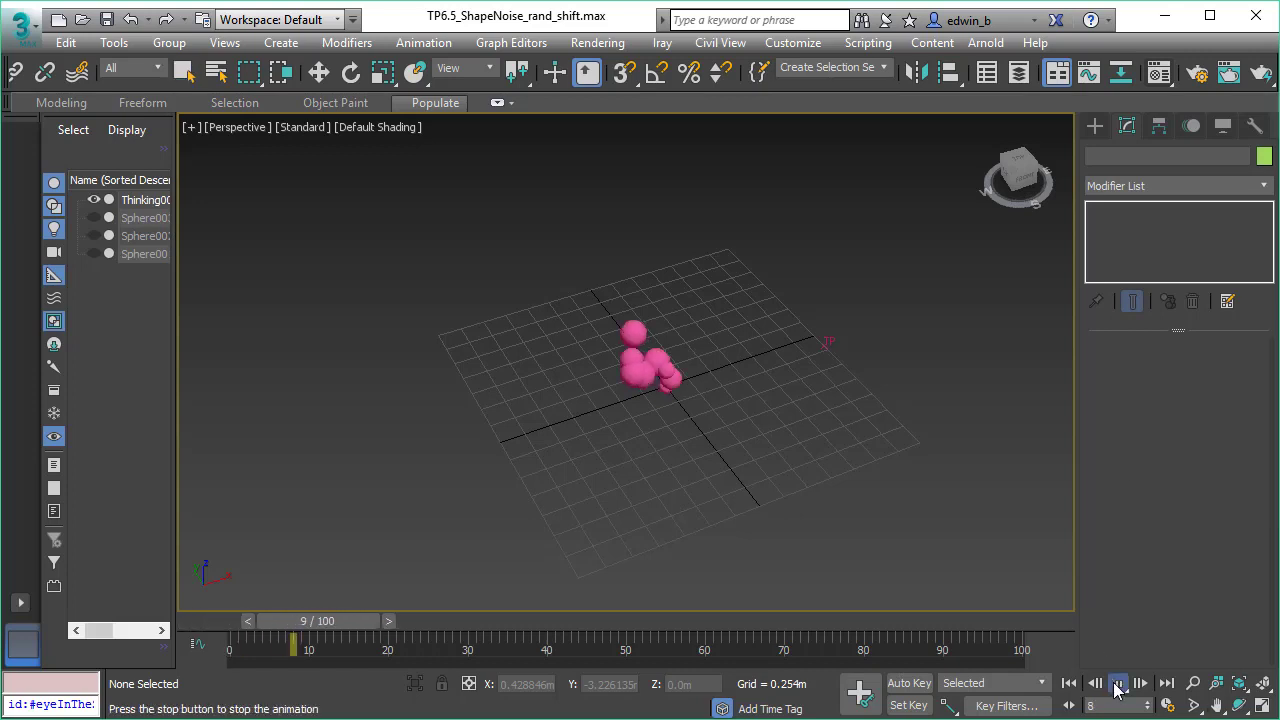
click(1117, 688)
middle_drag(754, 320, 777, 386)
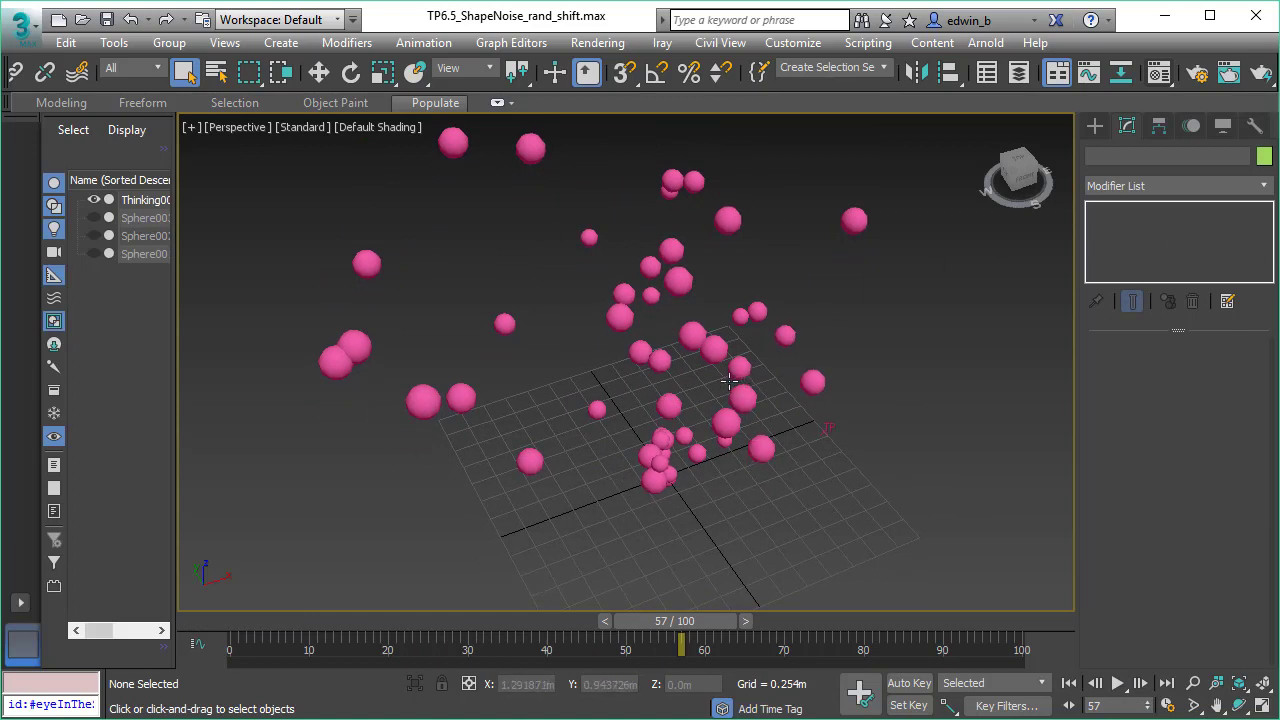
- Open the Thinking object's properties and review the settings of the PositionBorn and StdShape operators
click(145, 200)
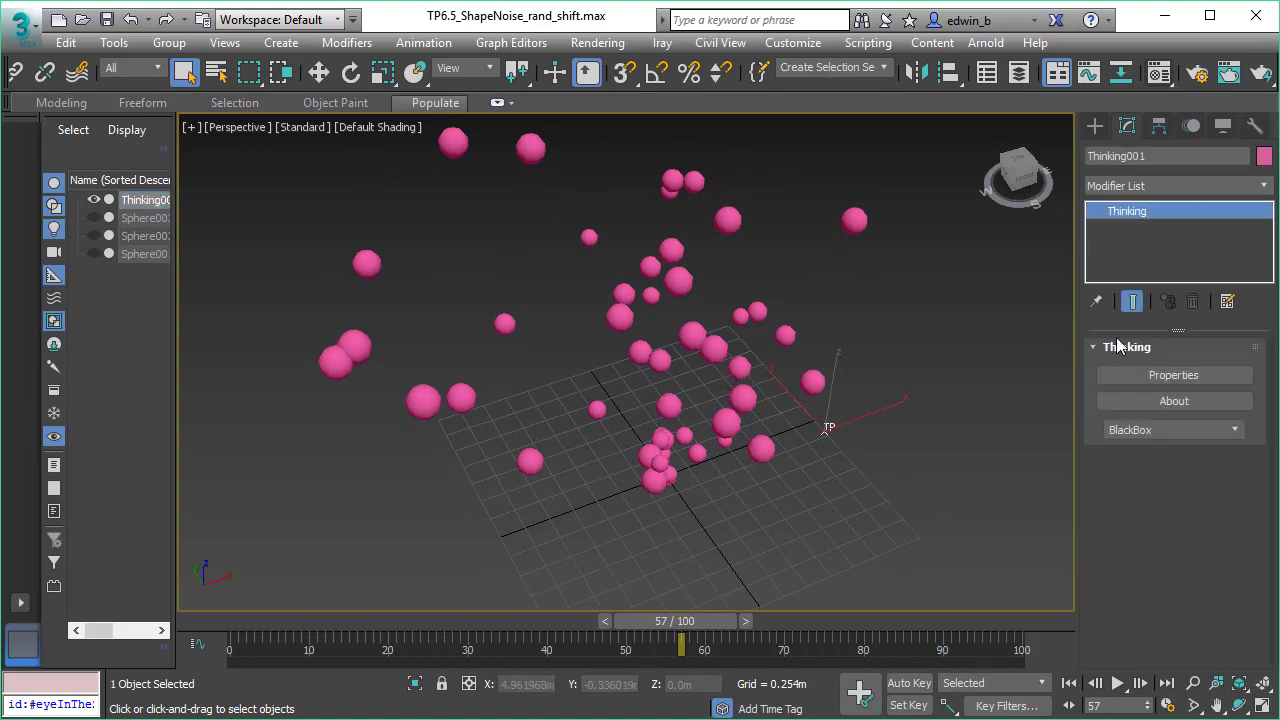
click(1175, 375)
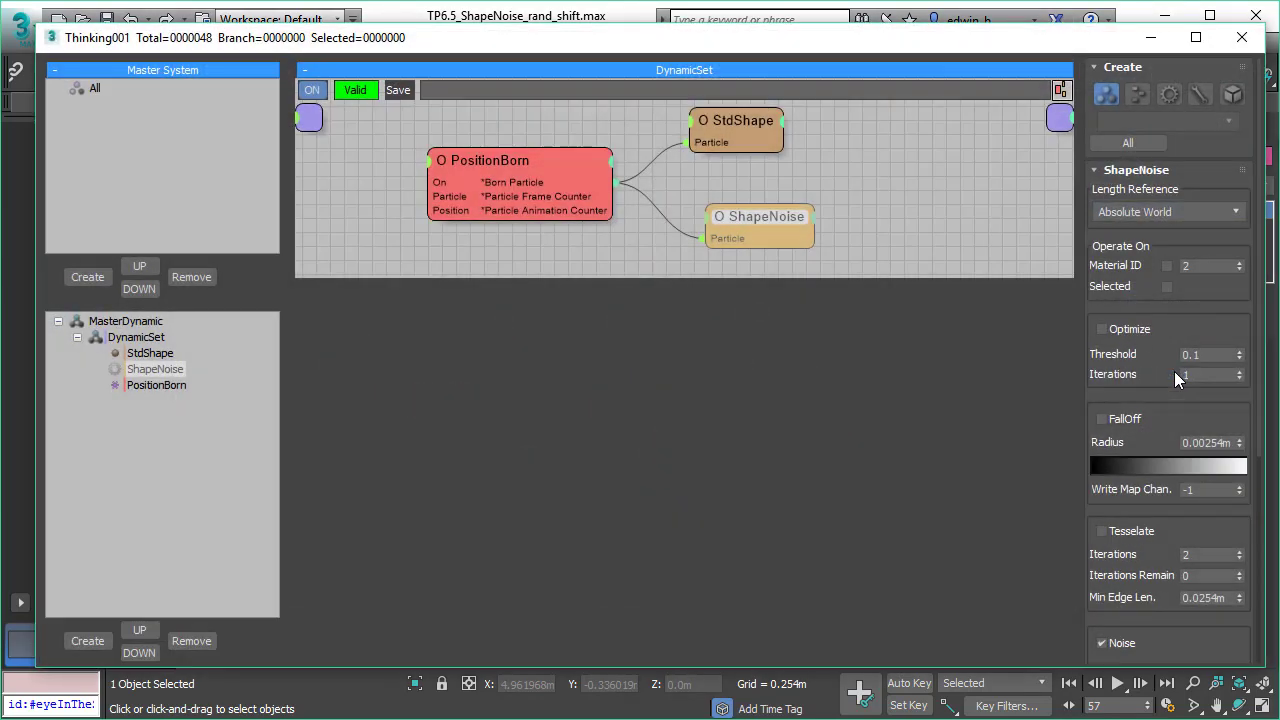
click(508, 164)
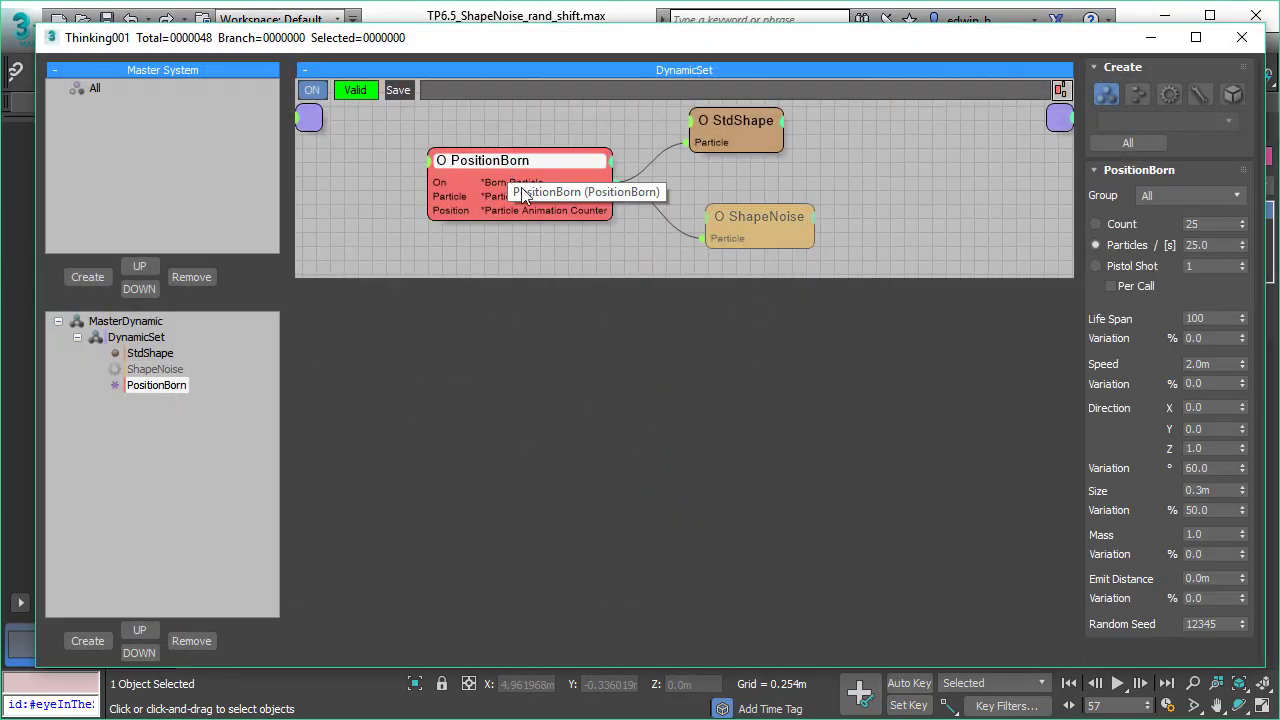
click(736, 116)
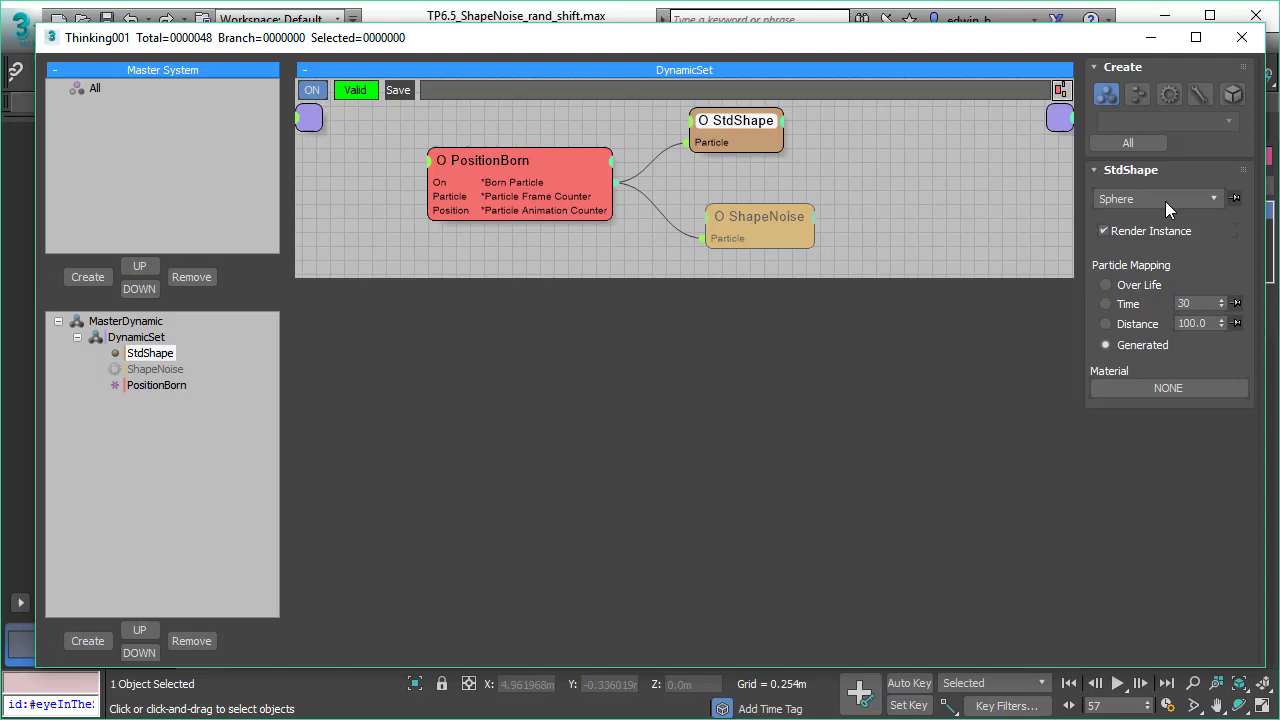
- Turn on the disabled ShapeNoise operator in the DynamicSet
click(749, 221)
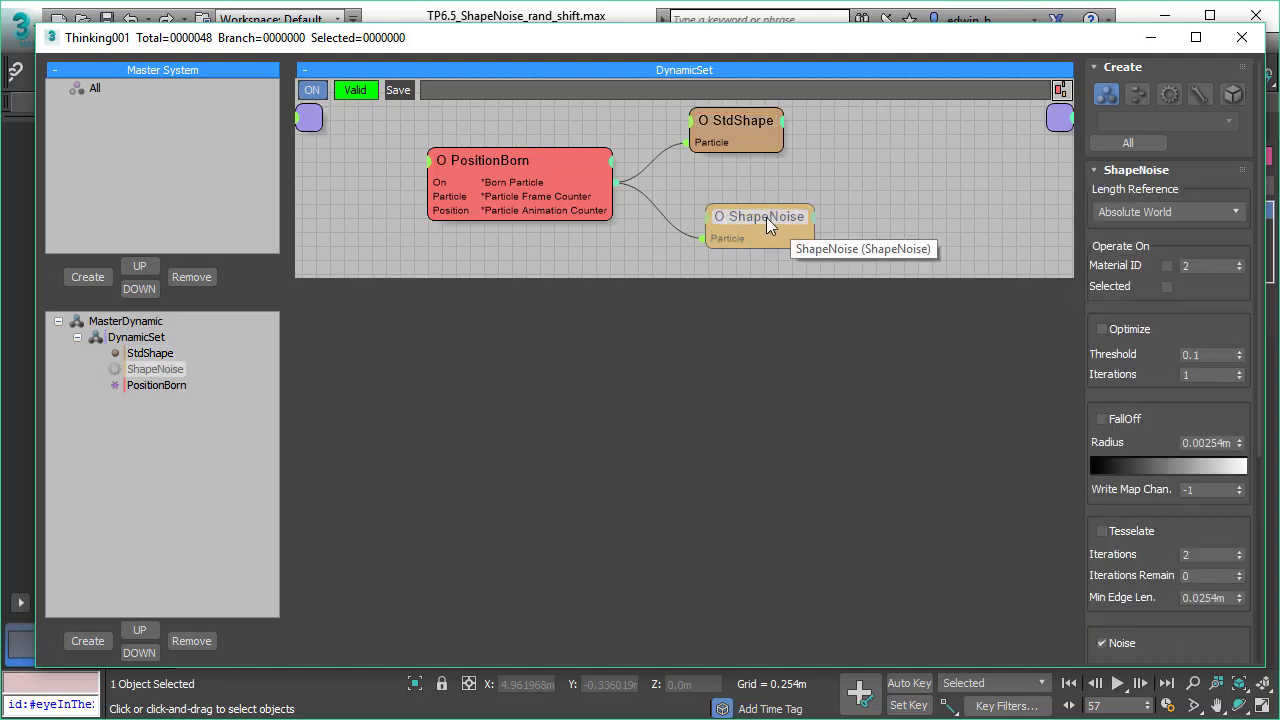
right_click(740, 221)
click(734, 231)
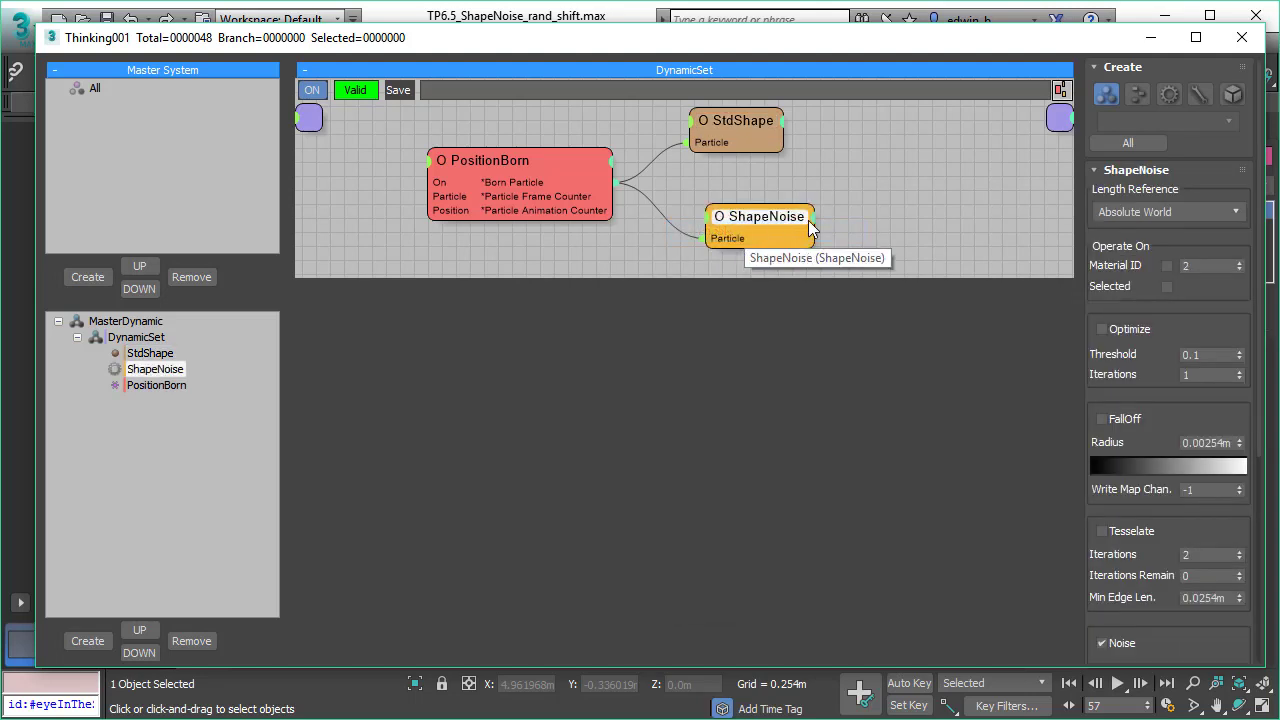
- Replay the particle animation from the first frame, stop it at frame 77, and inspect the noise-deformed particles from another angle
drag(1038, 45, 135, 50)
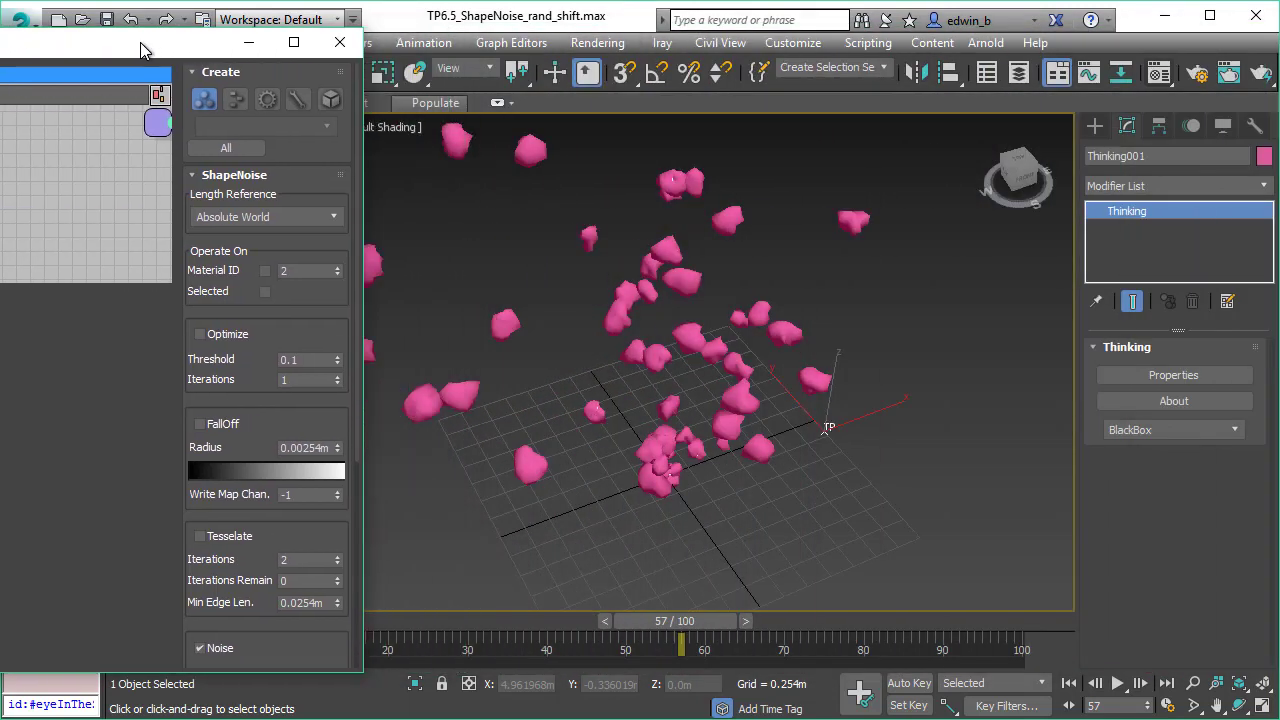
click(244, 44)
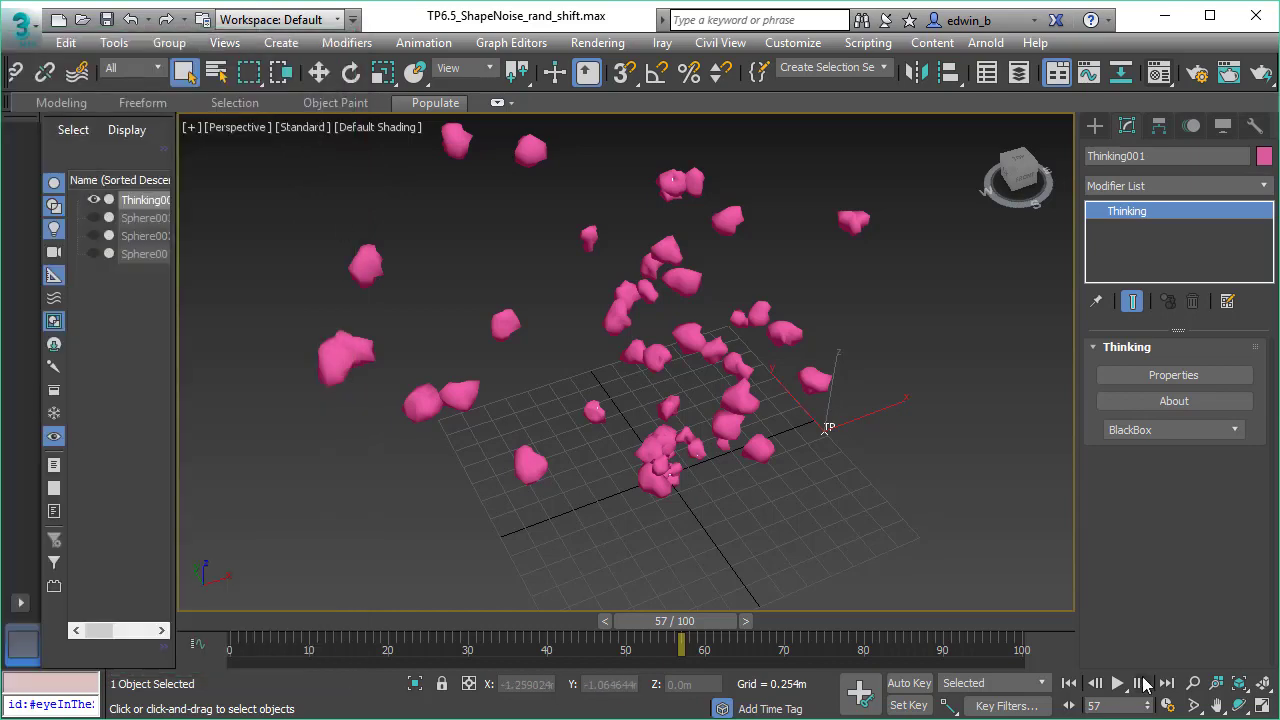
click(1069, 683)
click(1117, 683)
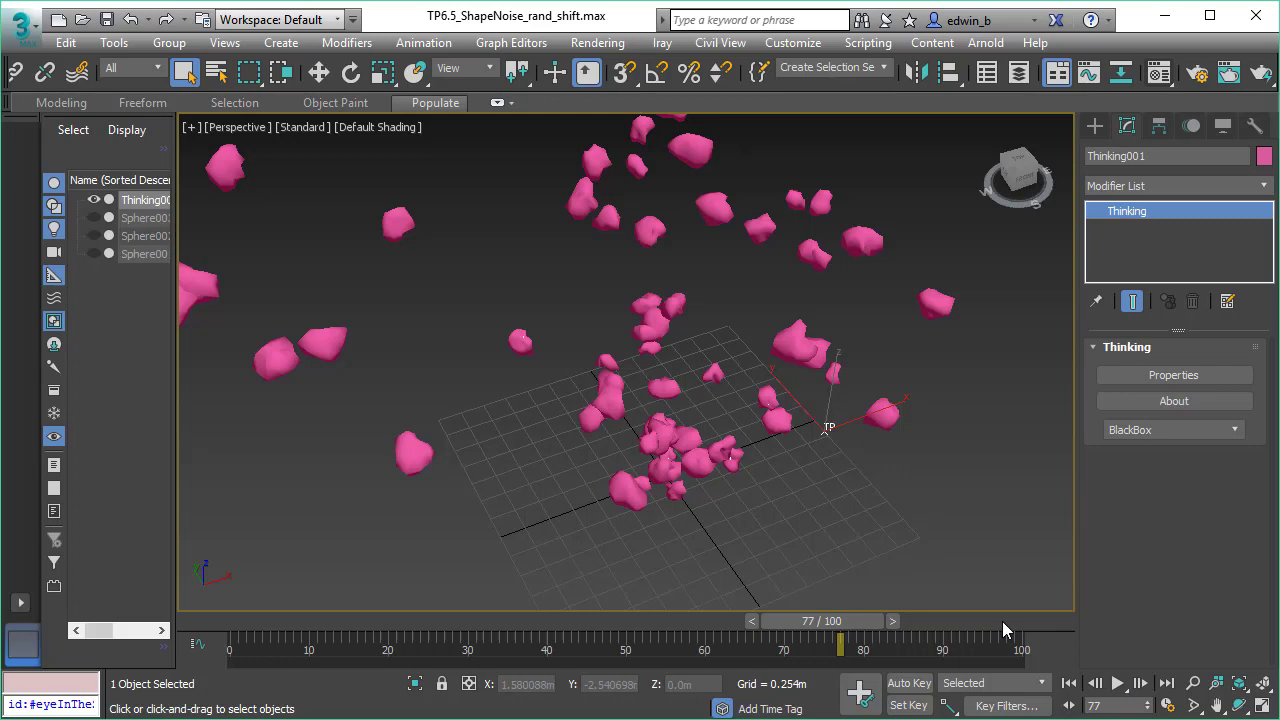
click(1241, 706)
drag(600, 377, 663, 337)
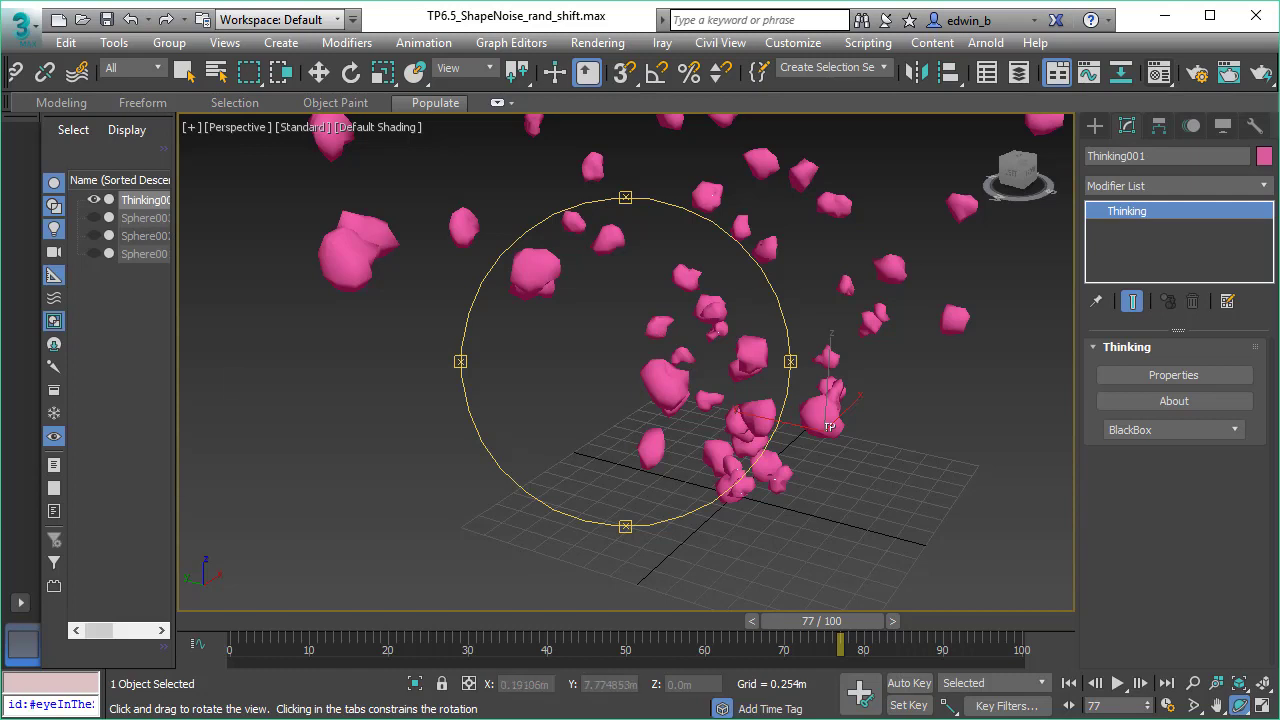
- Set the ShapeNoise operator's Random Shift to 0 and compare the shapes of the emitted particles in the viewport
key(alt+Tab)
drag(354, 360, 842, 360)
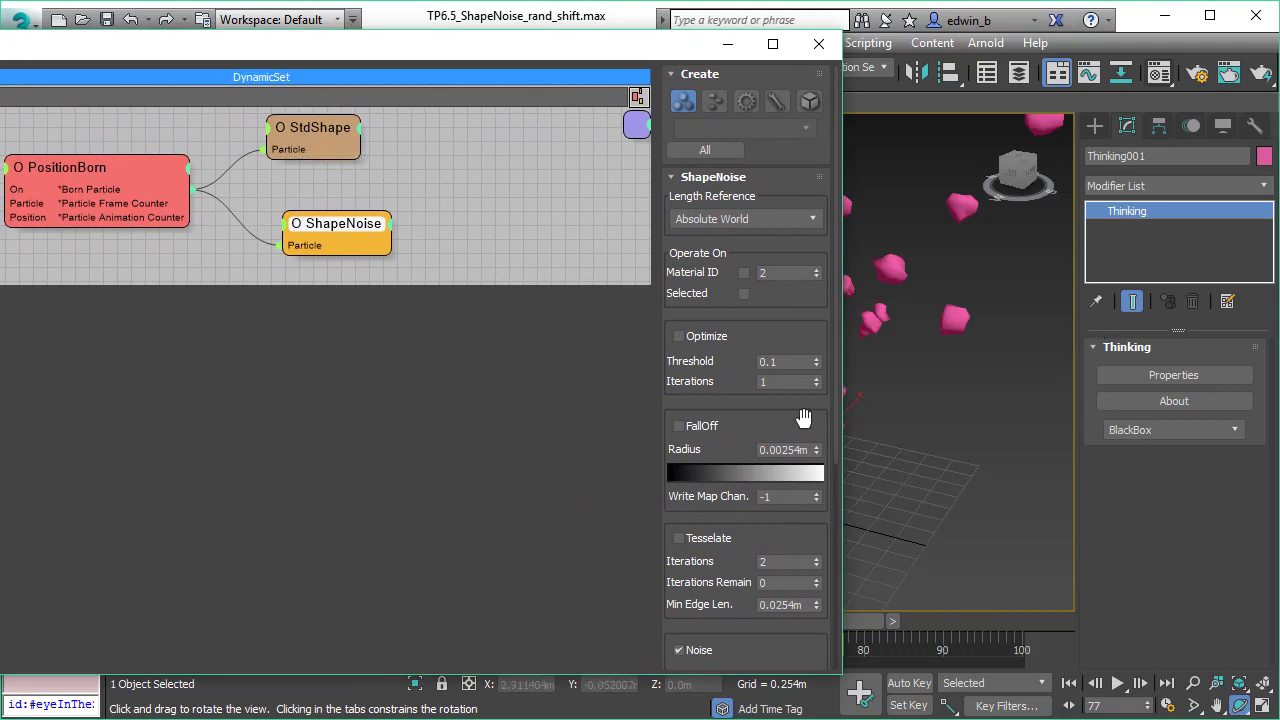
drag(769, 412, 758, 64)
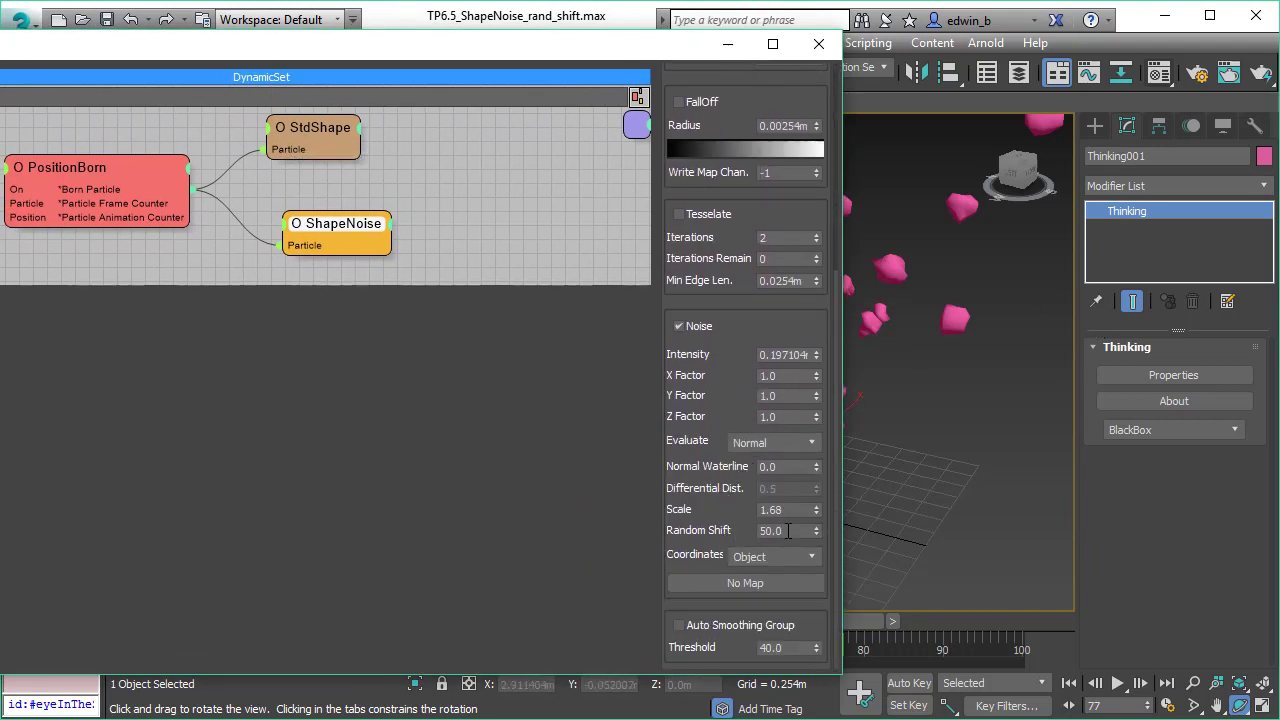
drag(566, 55, 0, 51)
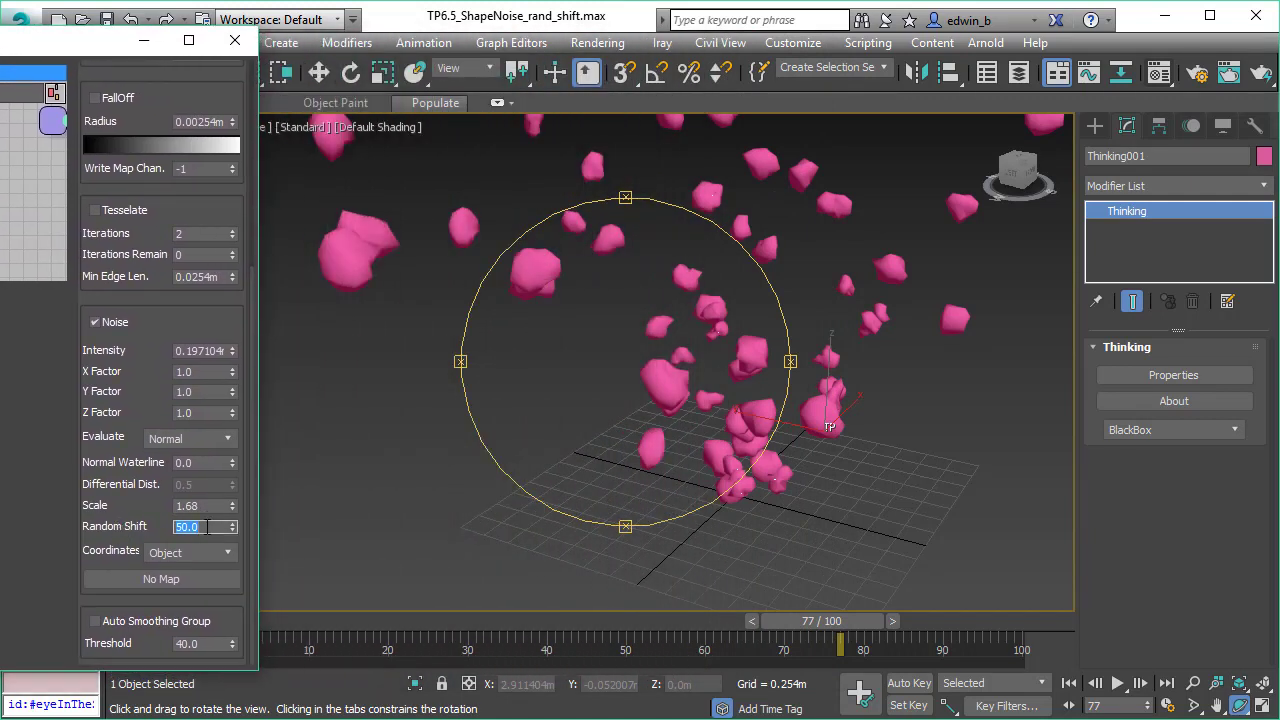
text(0)
key(Return)
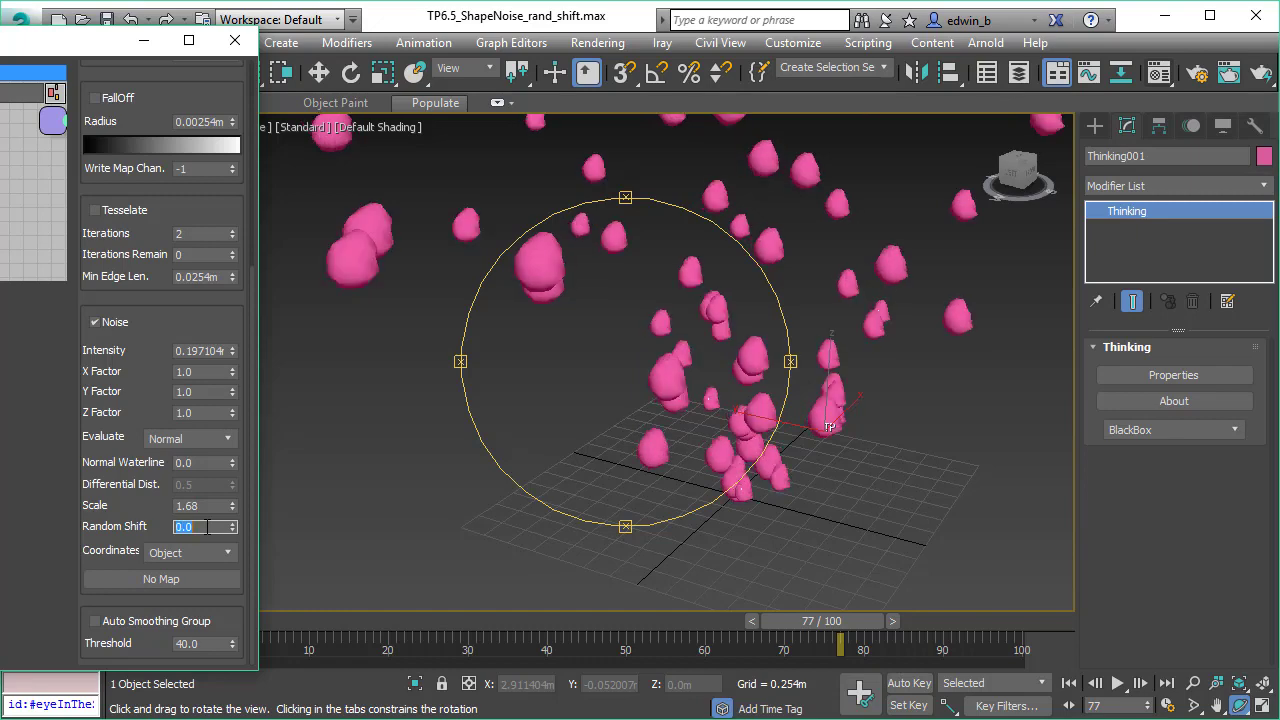
drag(571, 389, 340, 432)
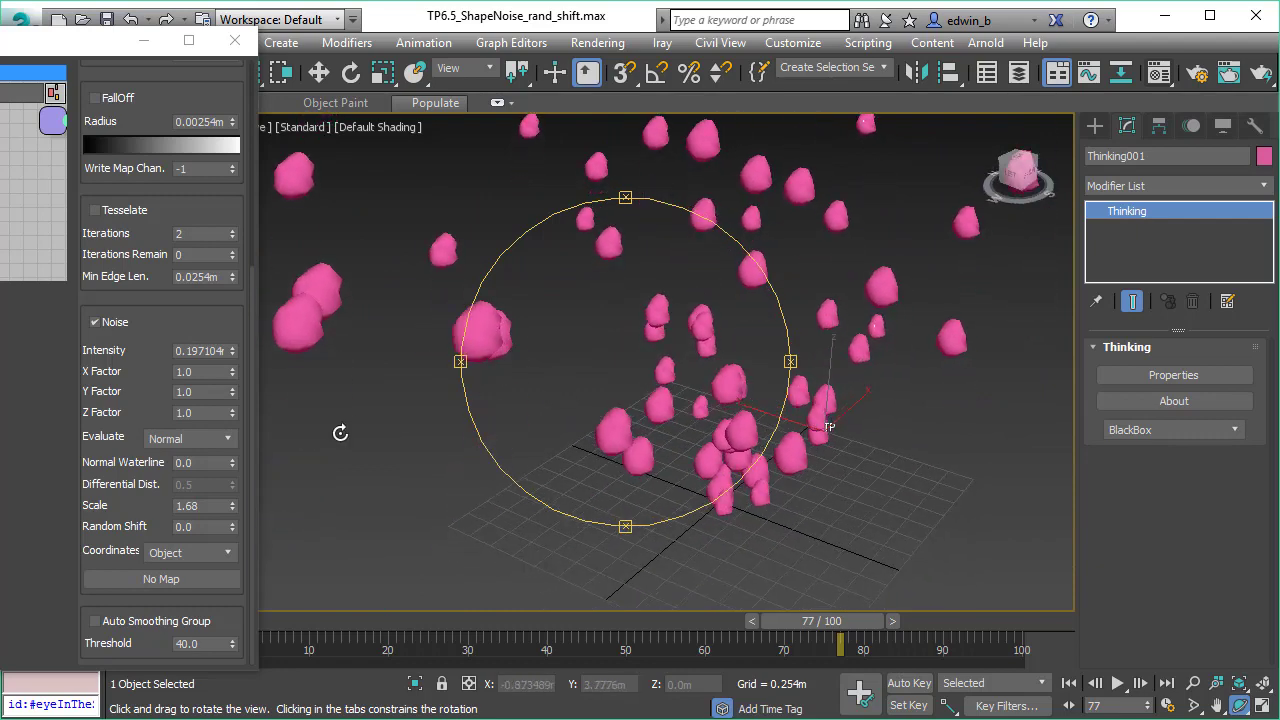
- Set the ShapeNoise Random Shift back to 50, inspect the particles from several angles, and bring the full DynamicSet back into view
click(205, 528)
text(5)
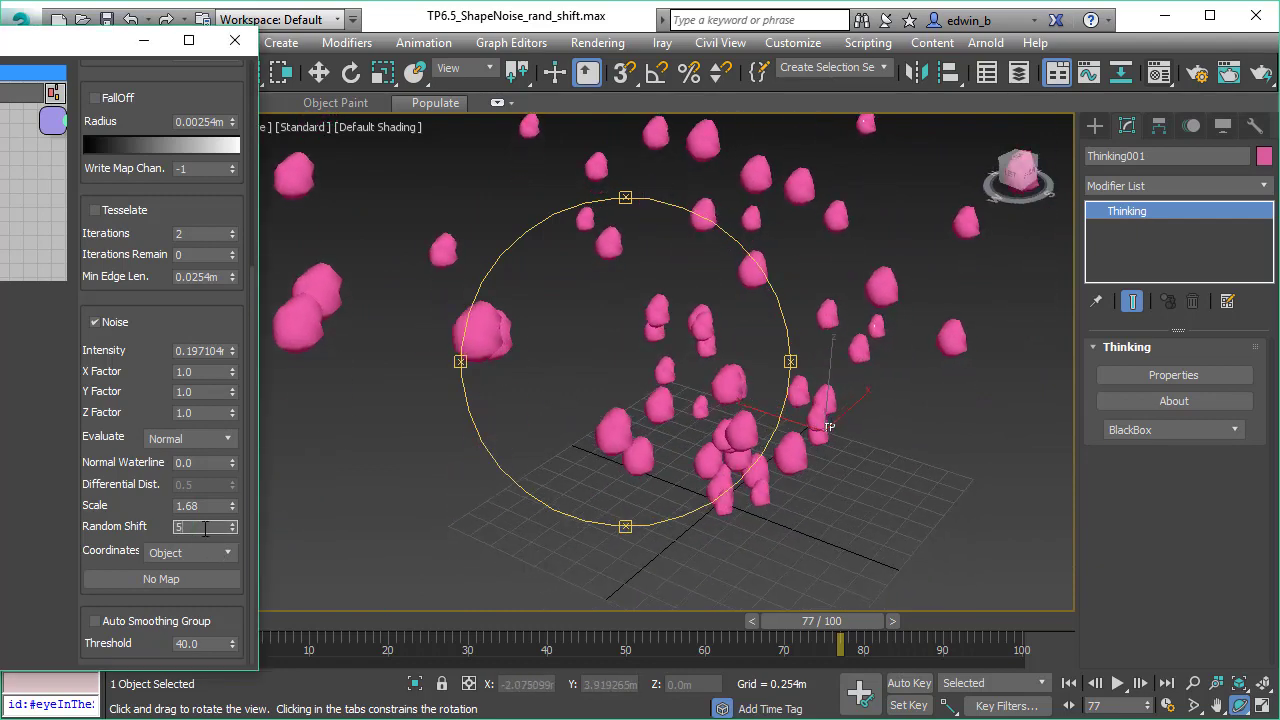
text(0)
key(Return)
drag(540, 422, 566, 378)
scroll(625, 348, down, 2)
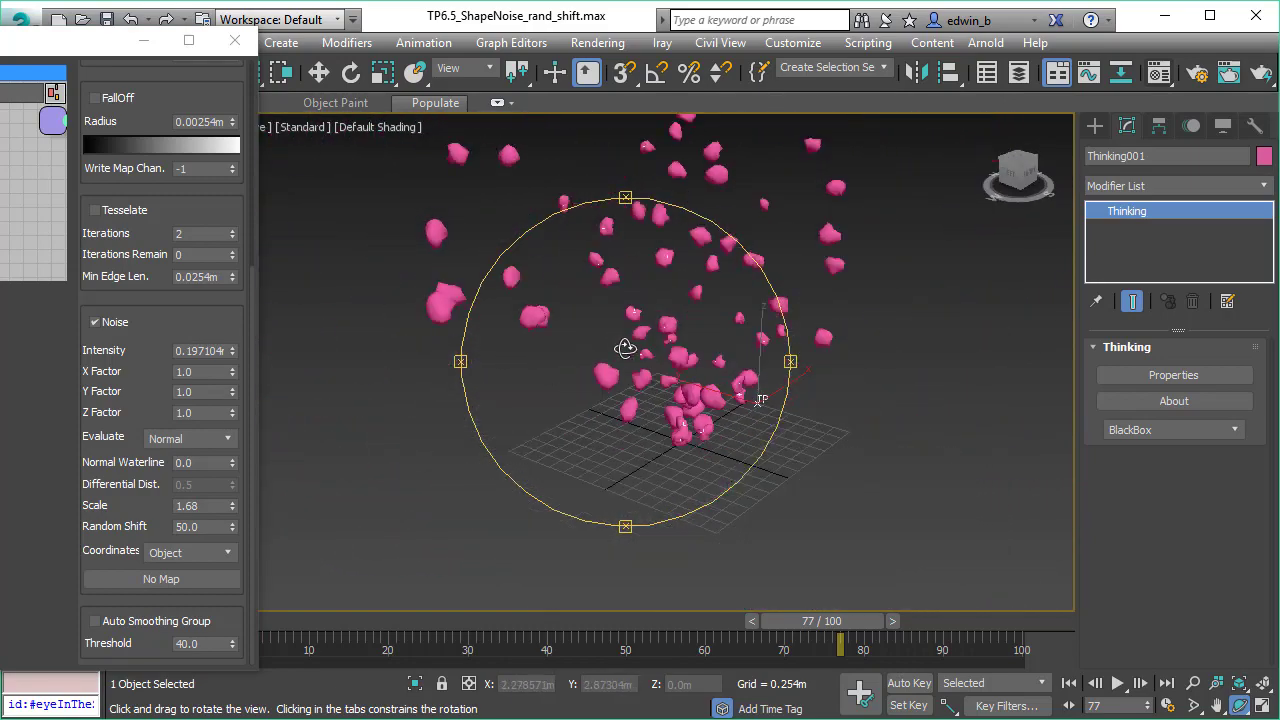
drag(648, 331, 560, 335)
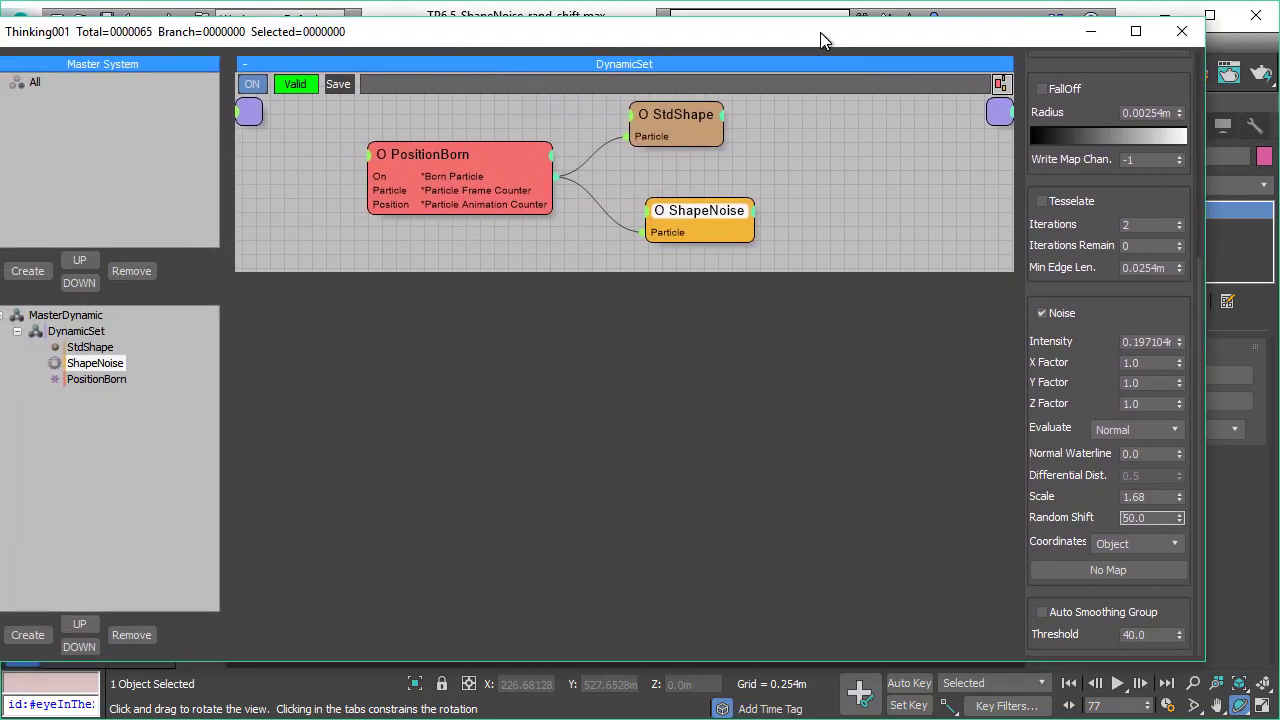
drag(630, 31, 680, 30)
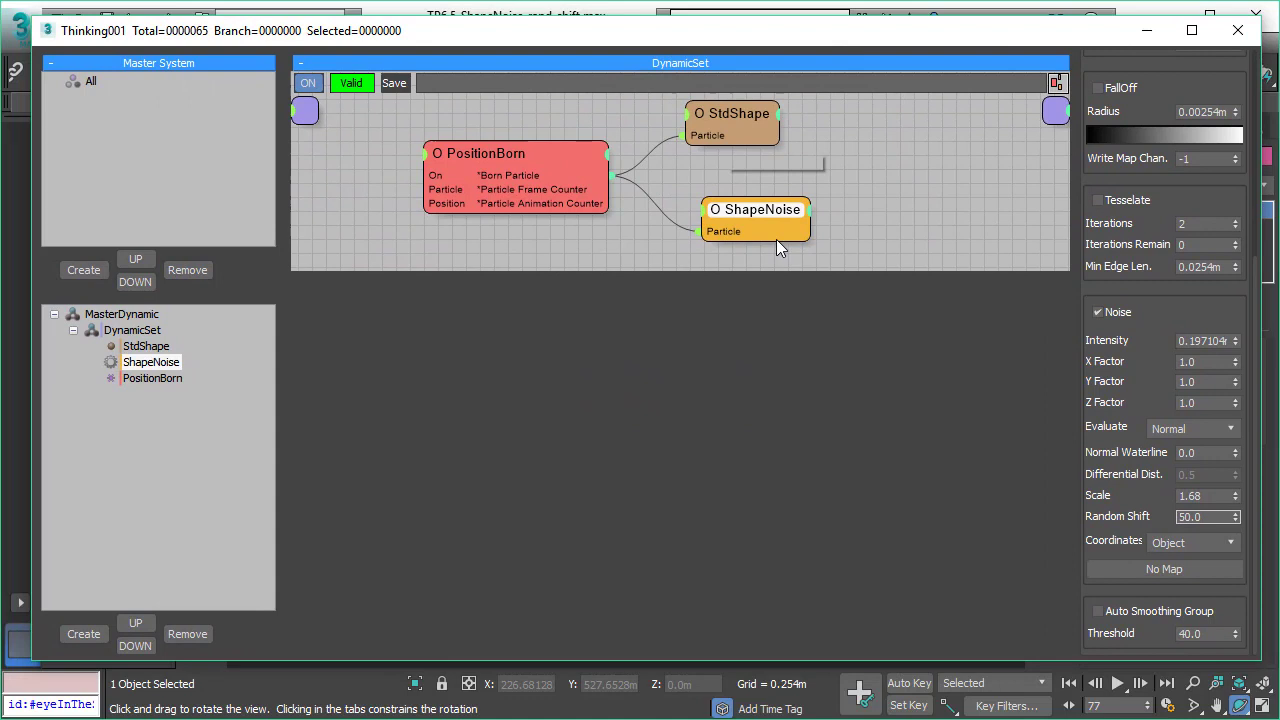